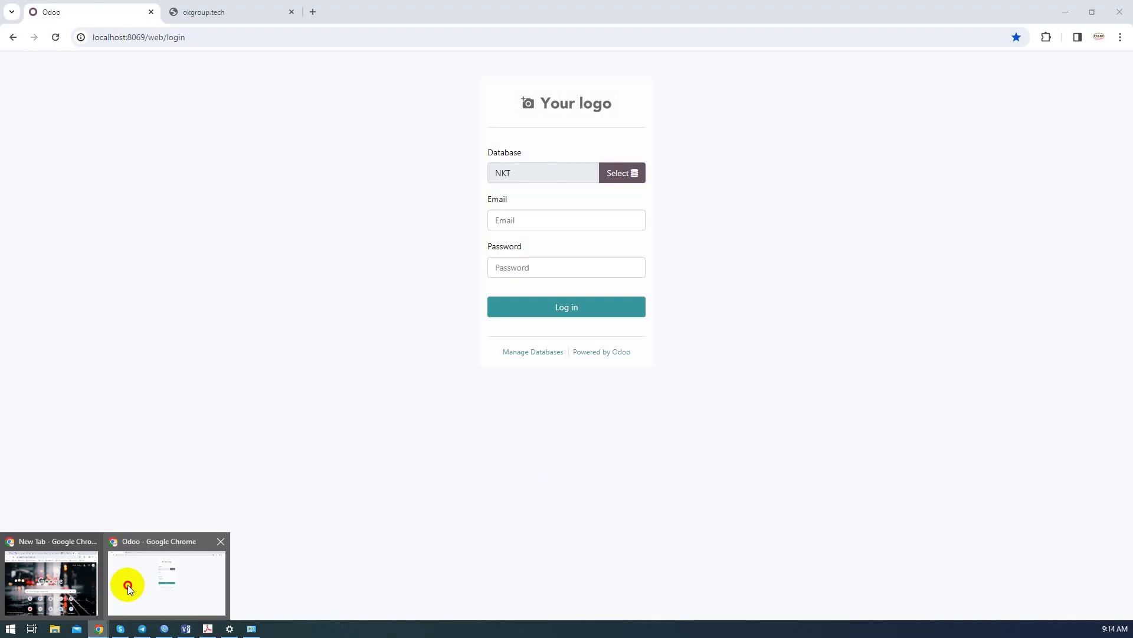
# Bring Chrome forward, glance at the okgroup.tech tab, and select the localhost:8069 Odoo login address.
pyautogui.click(128, 584)
pyautogui.click(232, 12)
pyautogui.click(196, 38)
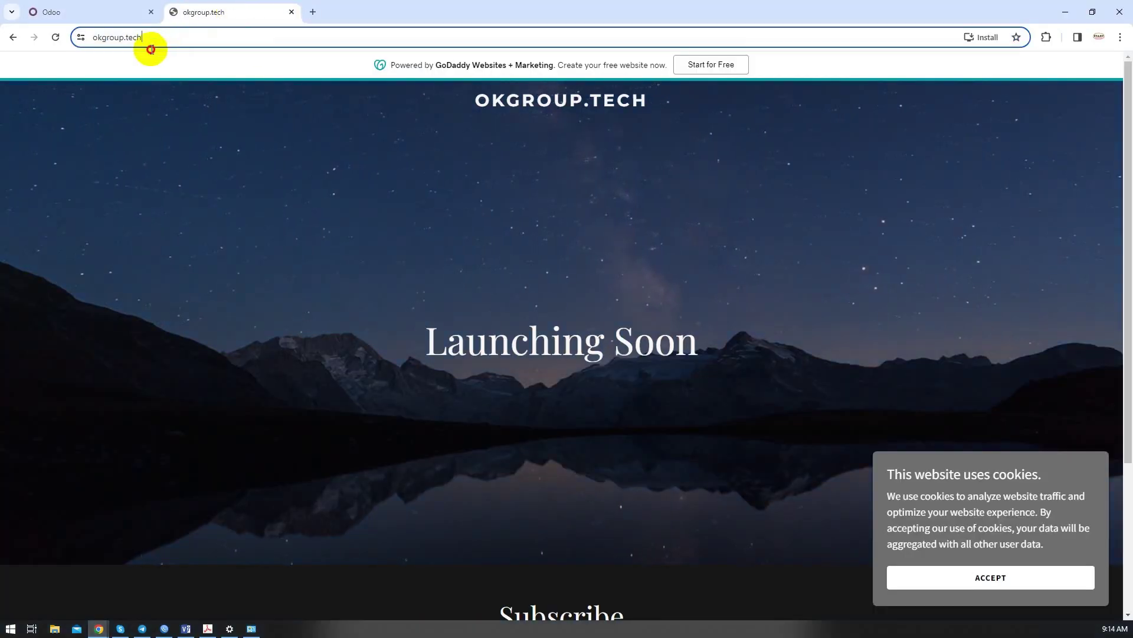
pyautogui.click(115, 13)
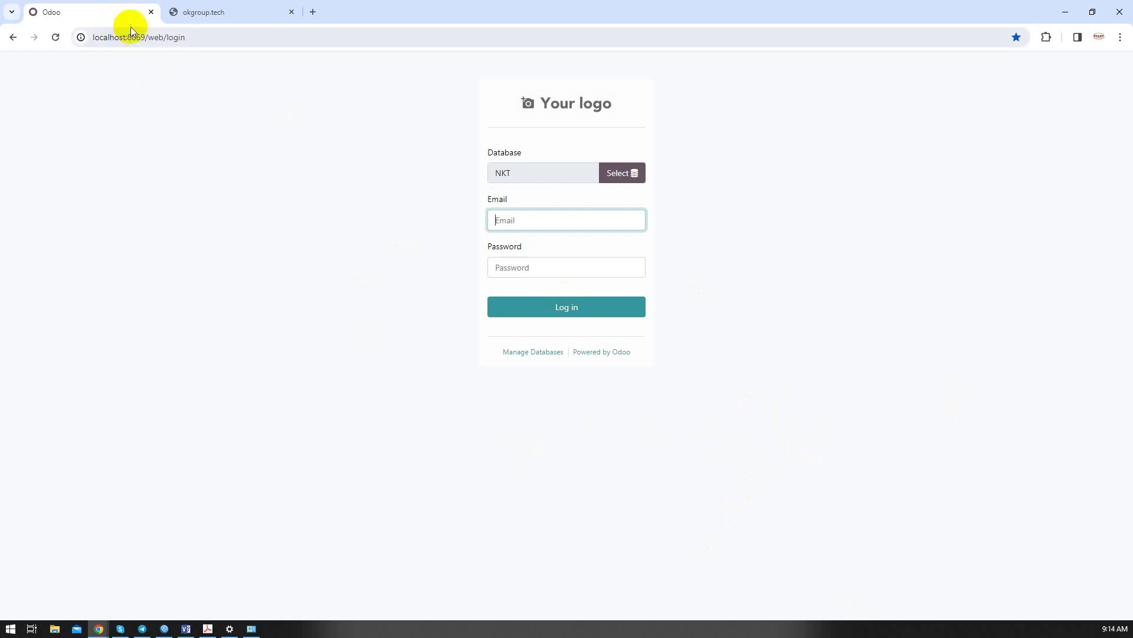
pyautogui.click(185, 37)
pyautogui.moveTo(185, 36); pyautogui.dragTo(91, 38)
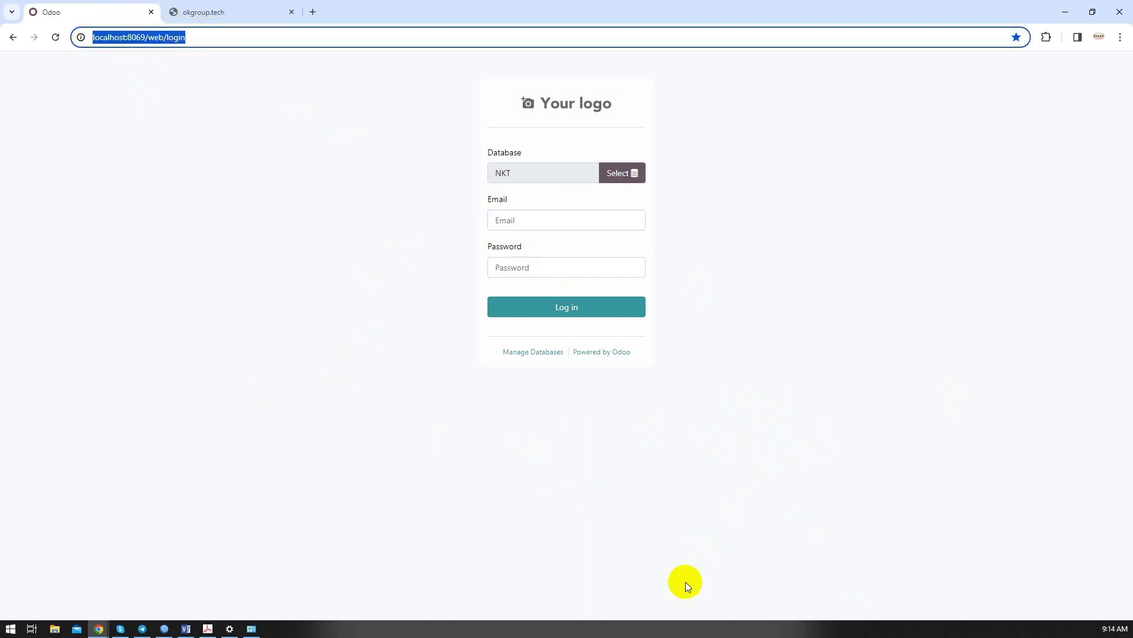
# Check the Ethernet IPv4 address 192.168.1.10, then return to the Odoo login tab.
pyautogui.click(261, 631)
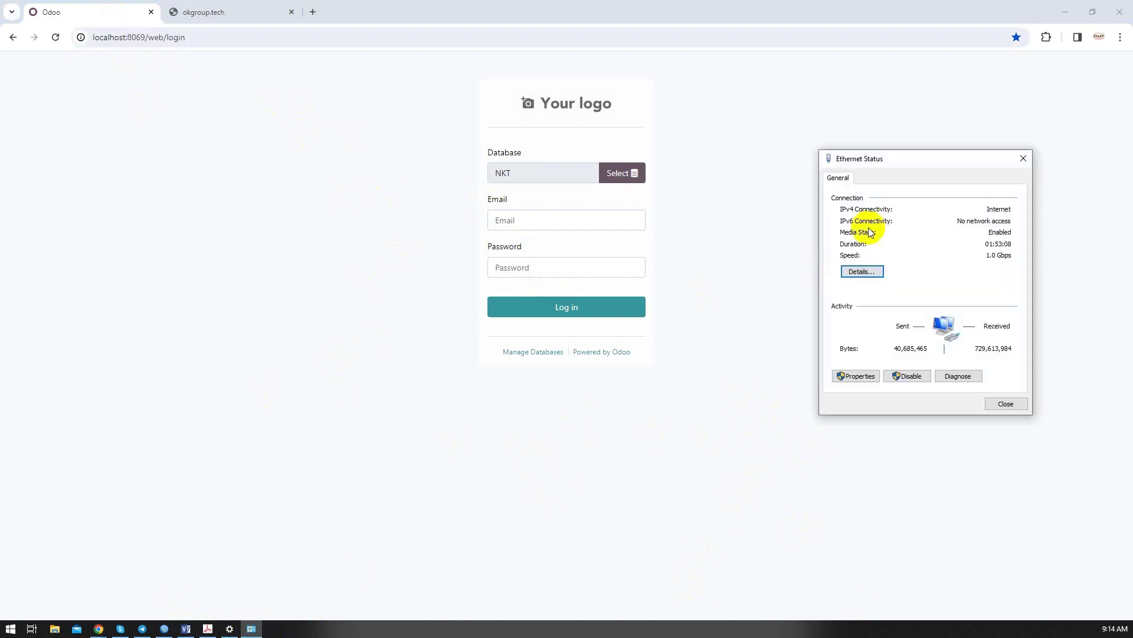
pyautogui.click(873, 278)
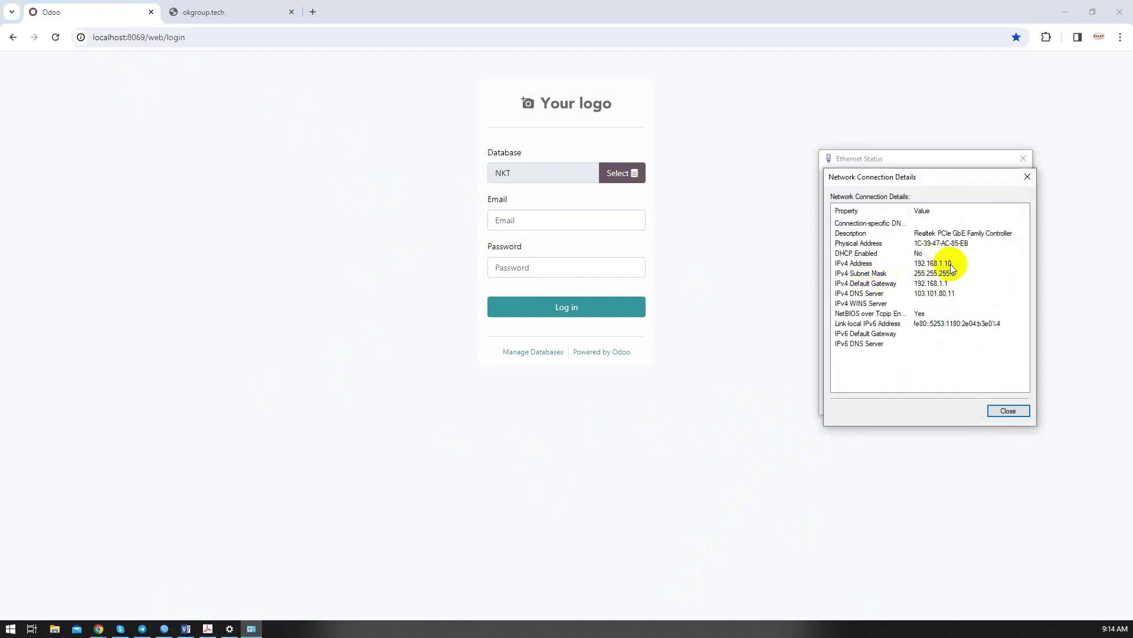
pyautogui.click(207, 14)
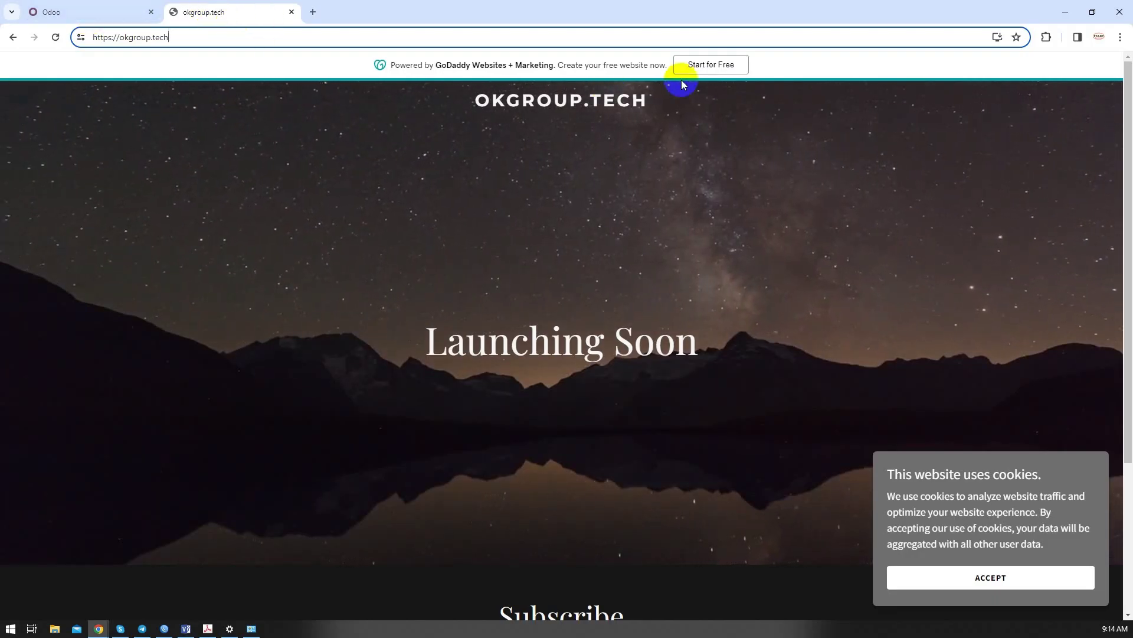
pyautogui.click(60, 11)
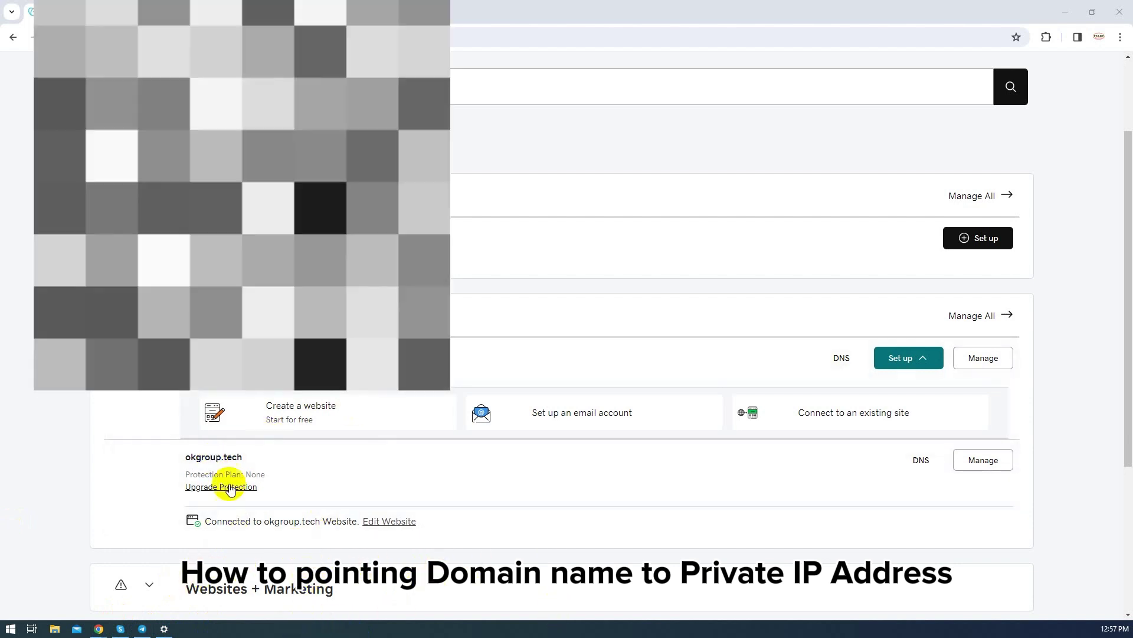
pyautogui.scroll(-1, 246, 518)
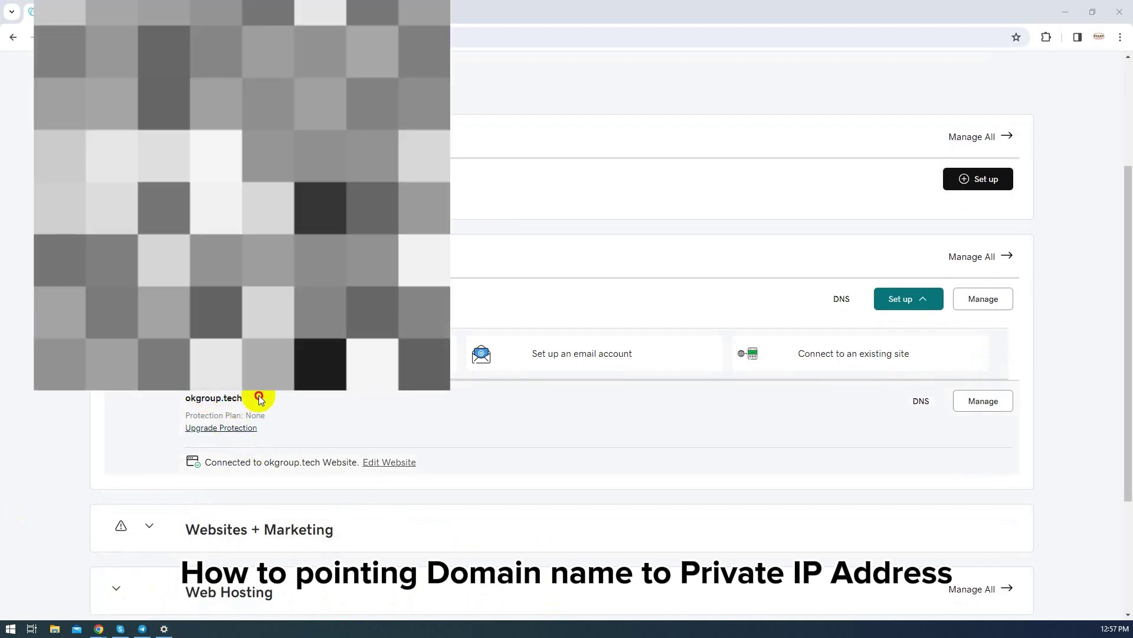
# Highlight the okgroup.tech domain name and bring up Windows Network & Internet settings.
pyautogui.moveTo(259, 399); pyautogui.dragTo(186, 397)
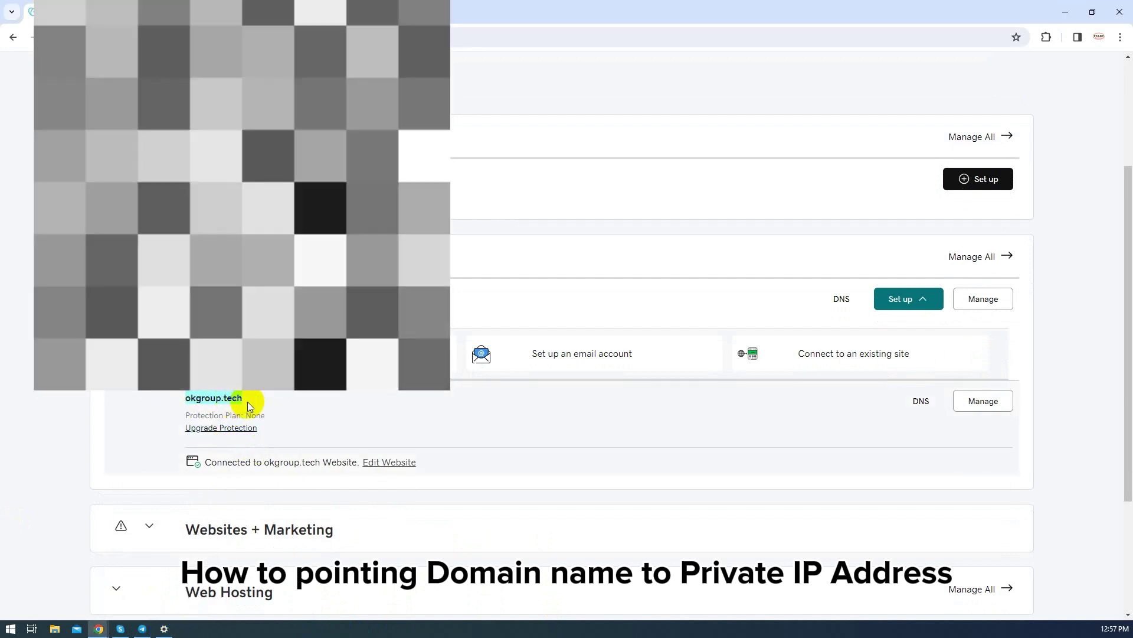
pyautogui.moveTo(265, 400); pyautogui.dragTo(186, 398)
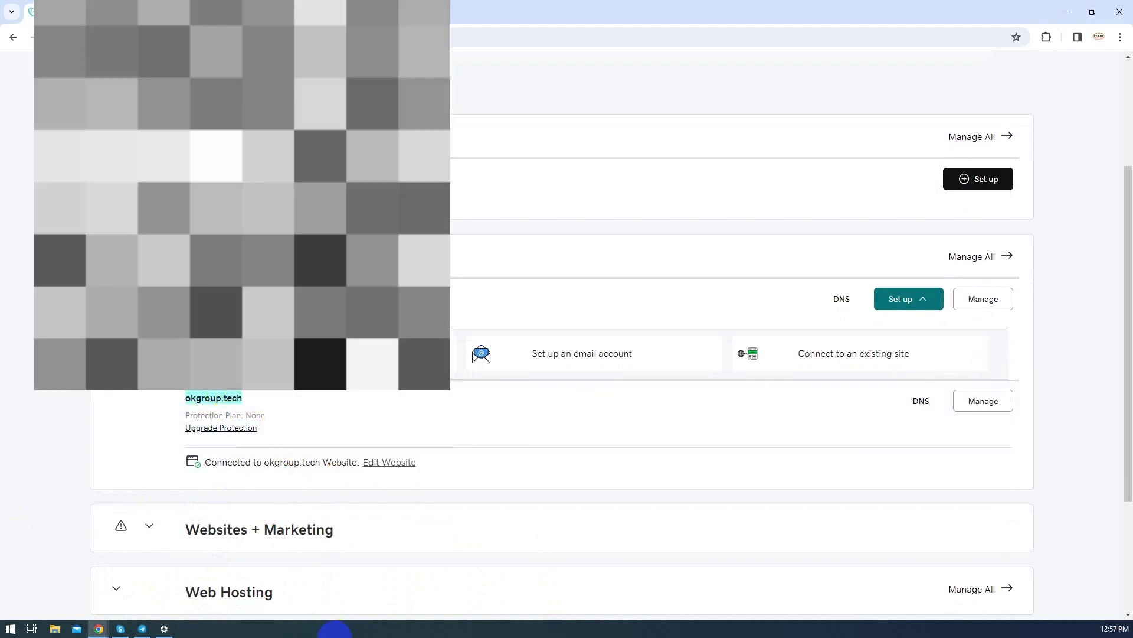
pyautogui.click(165, 630)
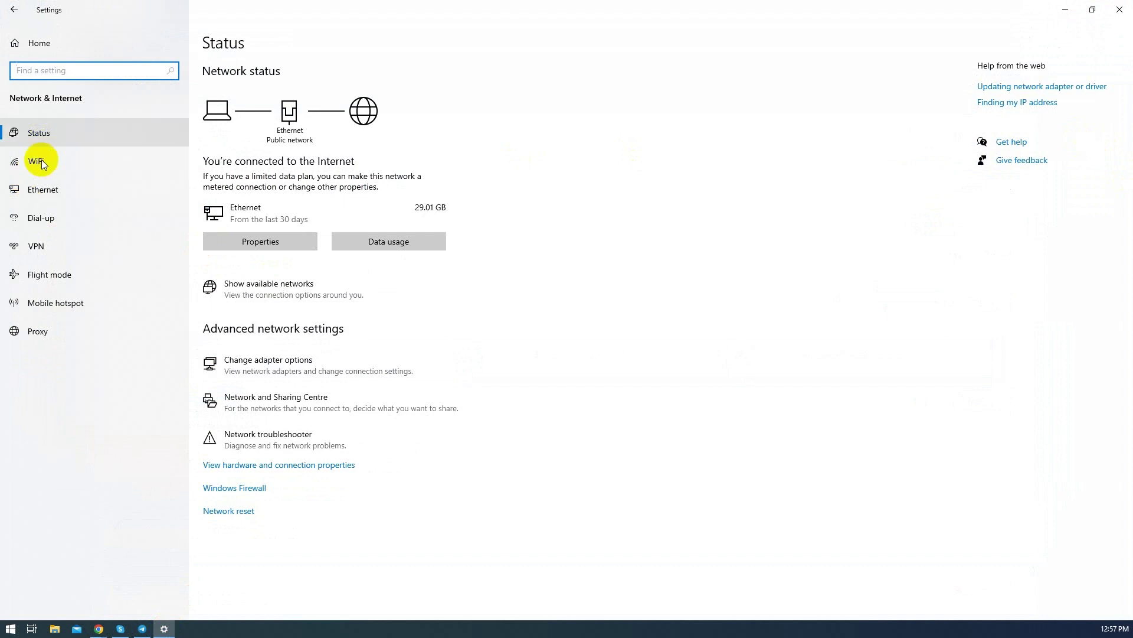
# Review Ethernet details (IPv4 192.168.1.10, gateway 192.168.1.1), then close the network windows.
pyautogui.click(41, 192)
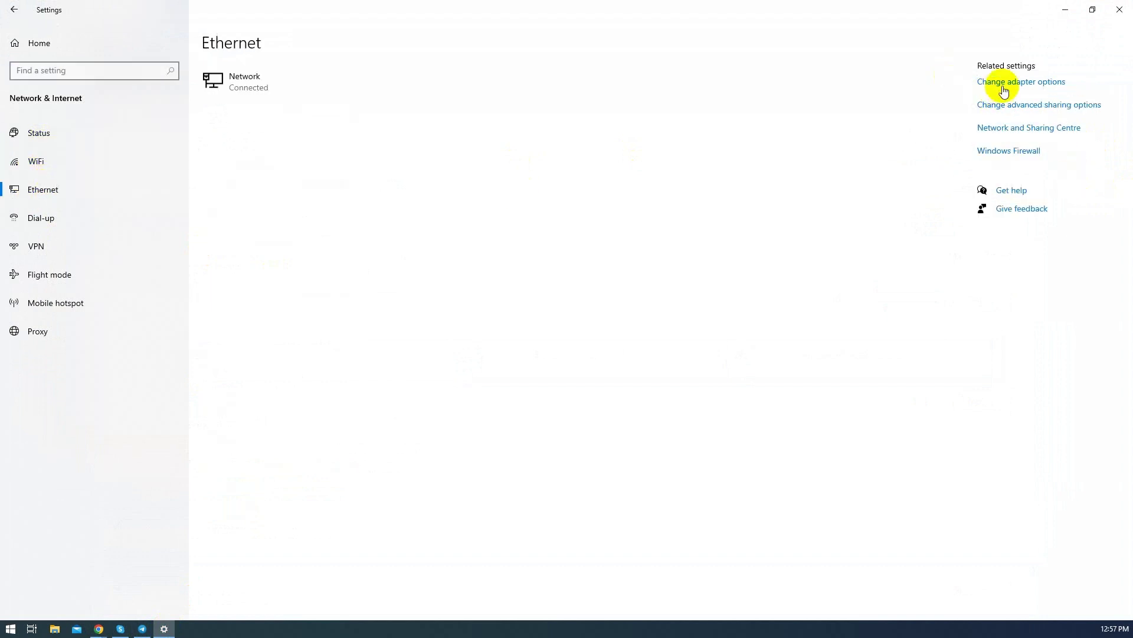
pyautogui.press('super+e')
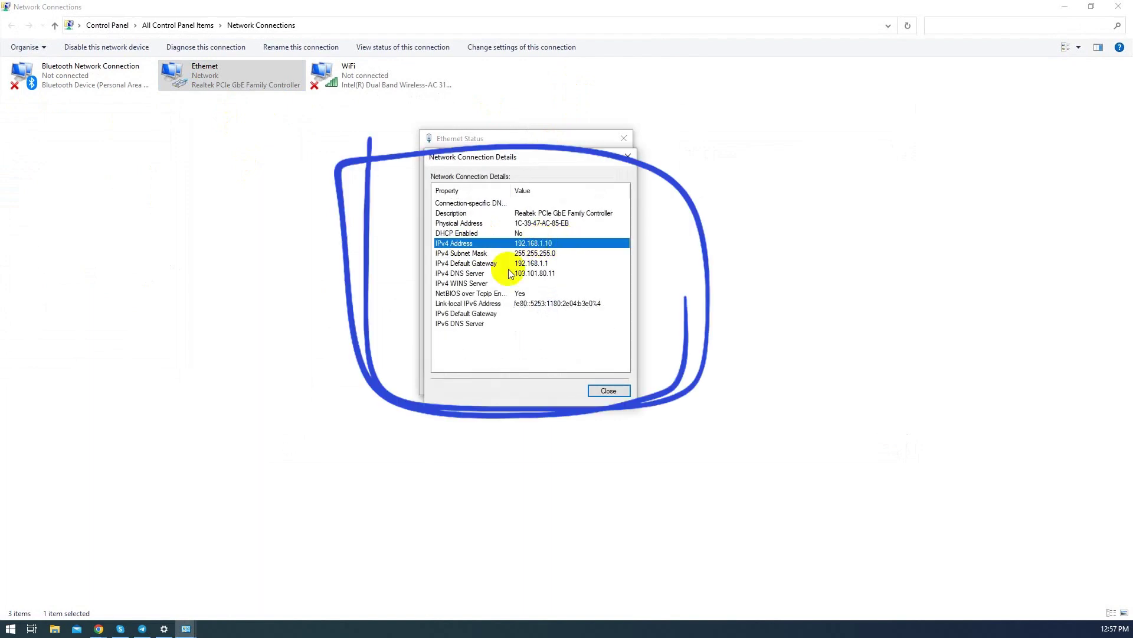
pyautogui.click(610, 391)
pyautogui.click(623, 140)
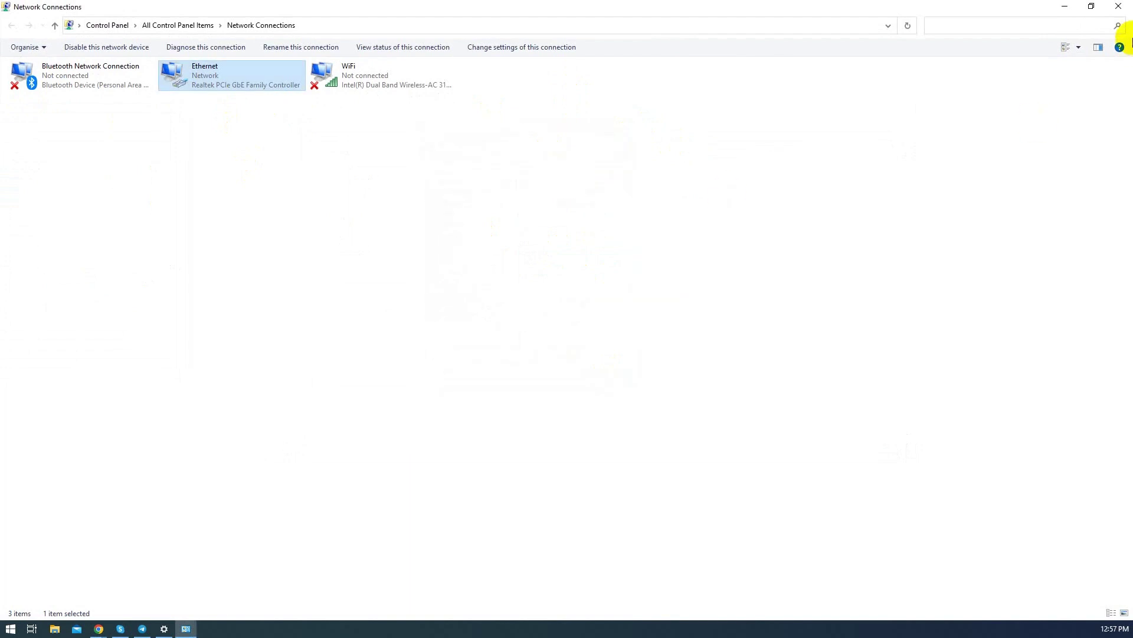
pyautogui.click(1059, 7)
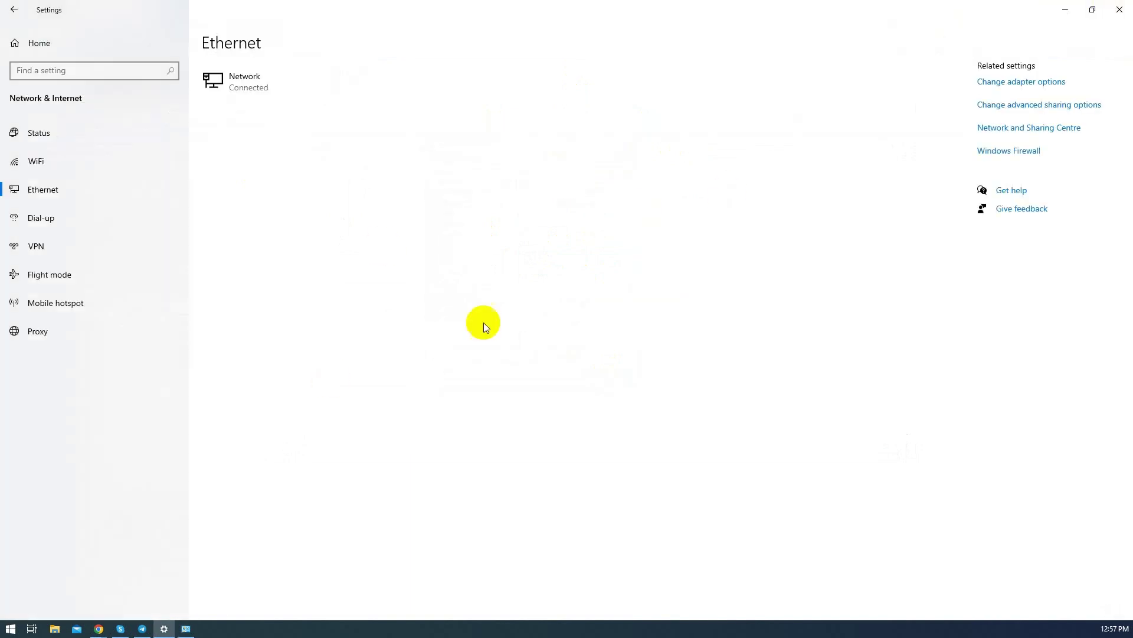
pyautogui.click(1069, 9)
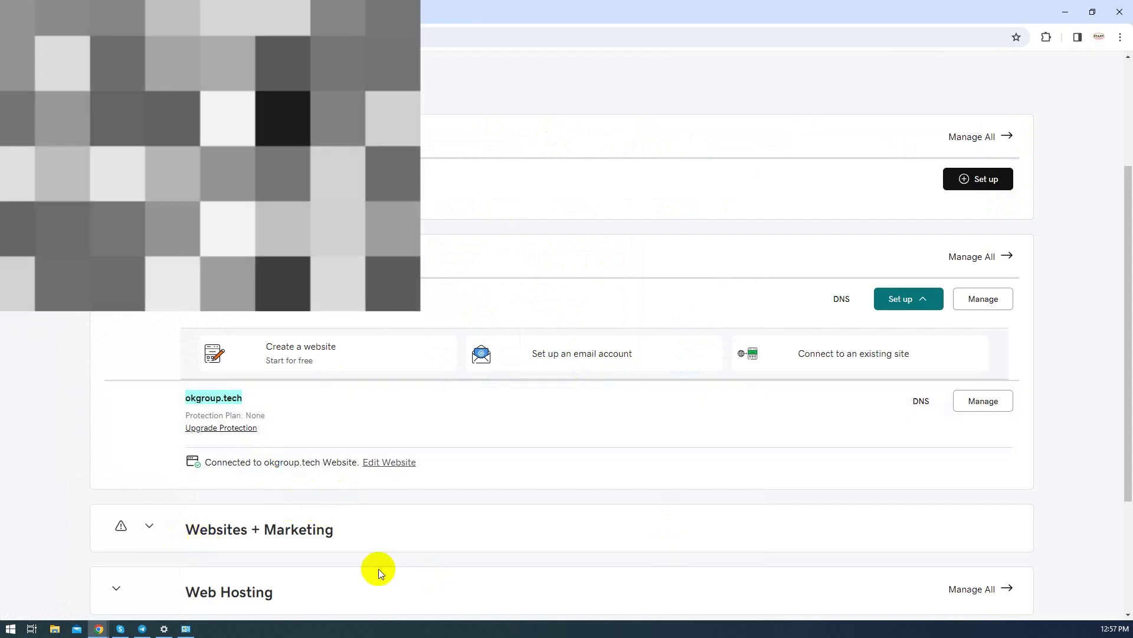
pyautogui.scroll(-2, 369, 525)
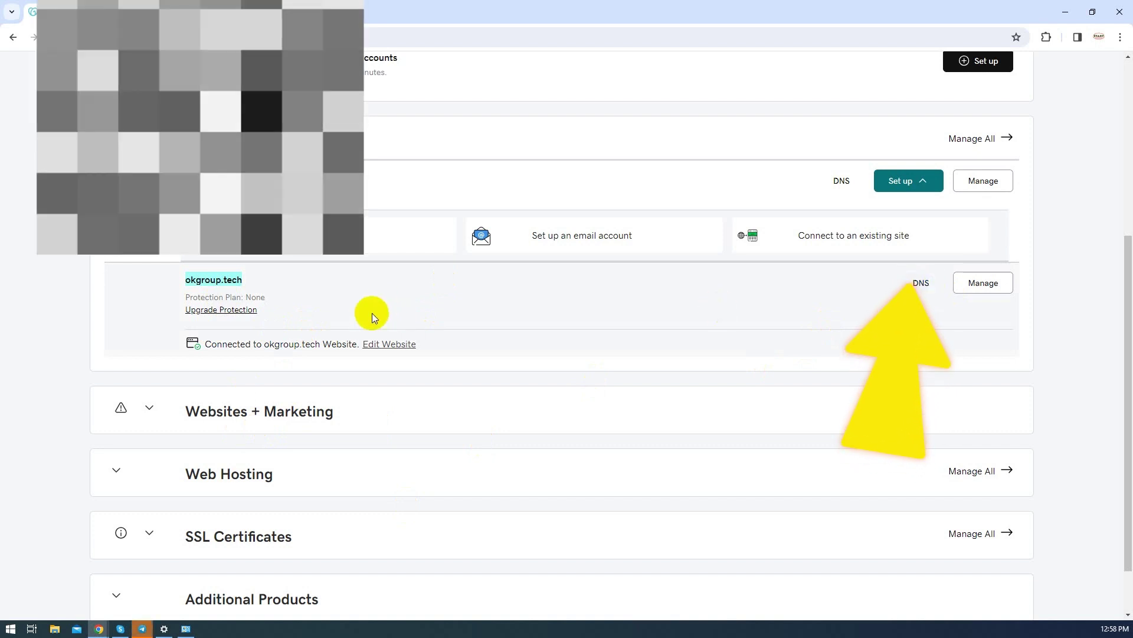
# Open okgroup.tech's DNS records from the GoDaddy domain list.
pyautogui.click(921, 283)
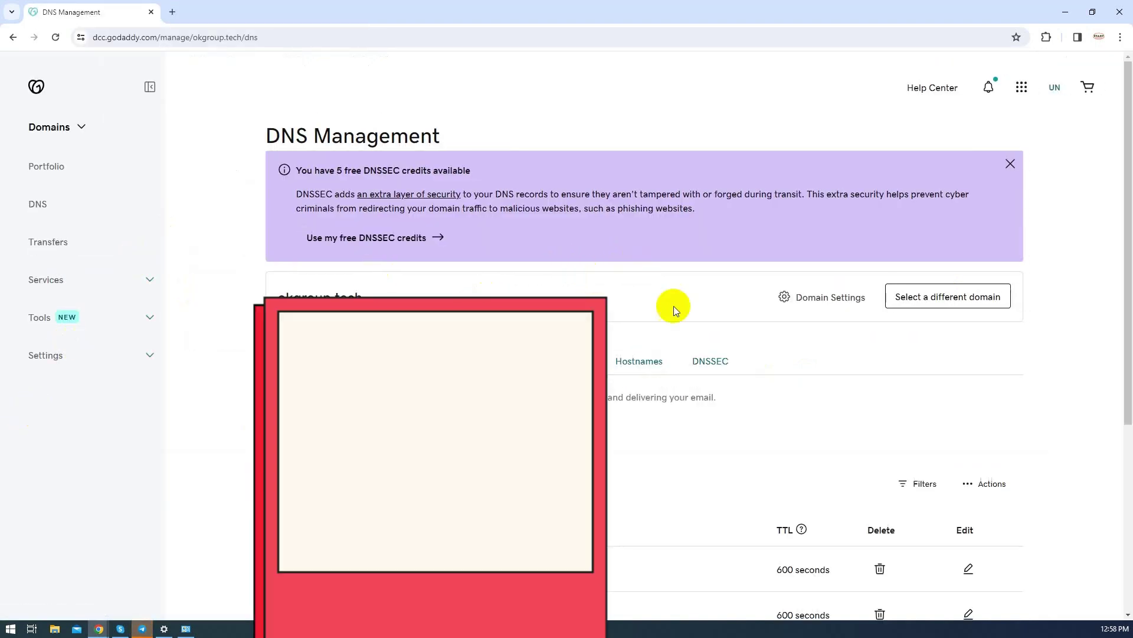
pyautogui.scroll(-2, 618, 362)
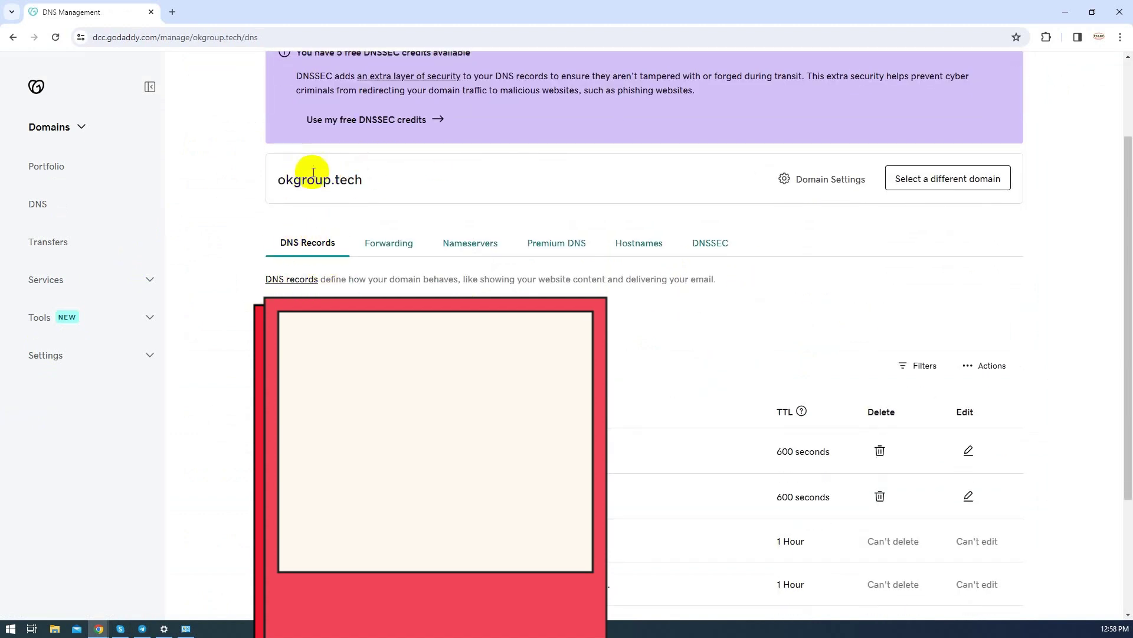
pyautogui.scroll(-2, 645, 337)
# Add and save an A record for @ with value 192.168.1.10.
pyautogui.click(310, 194)
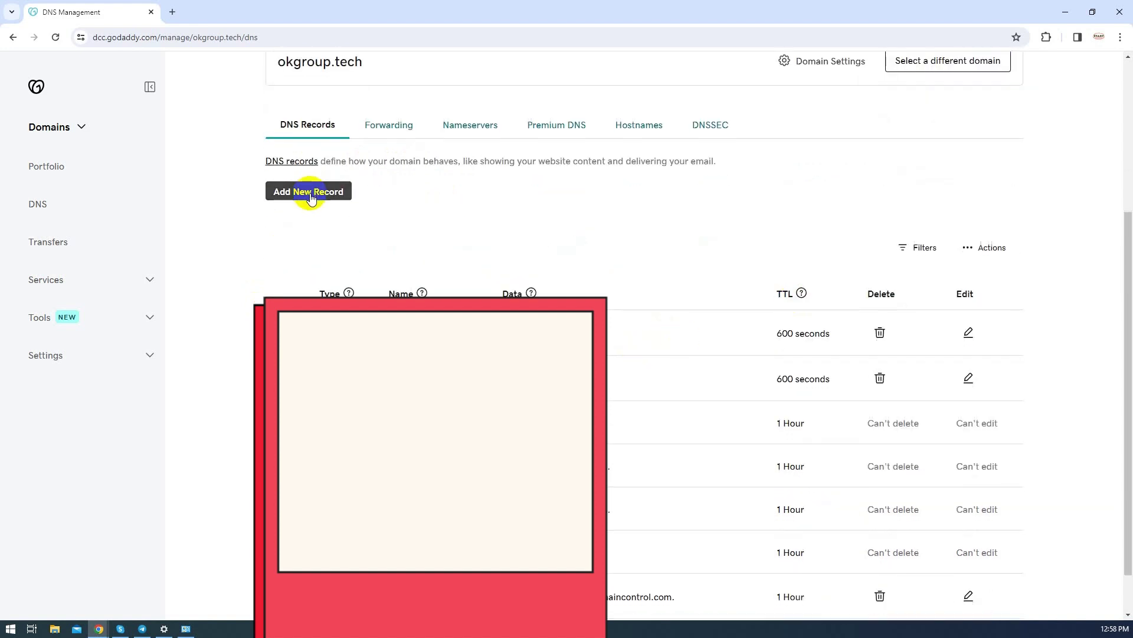
pyautogui.click(311, 195)
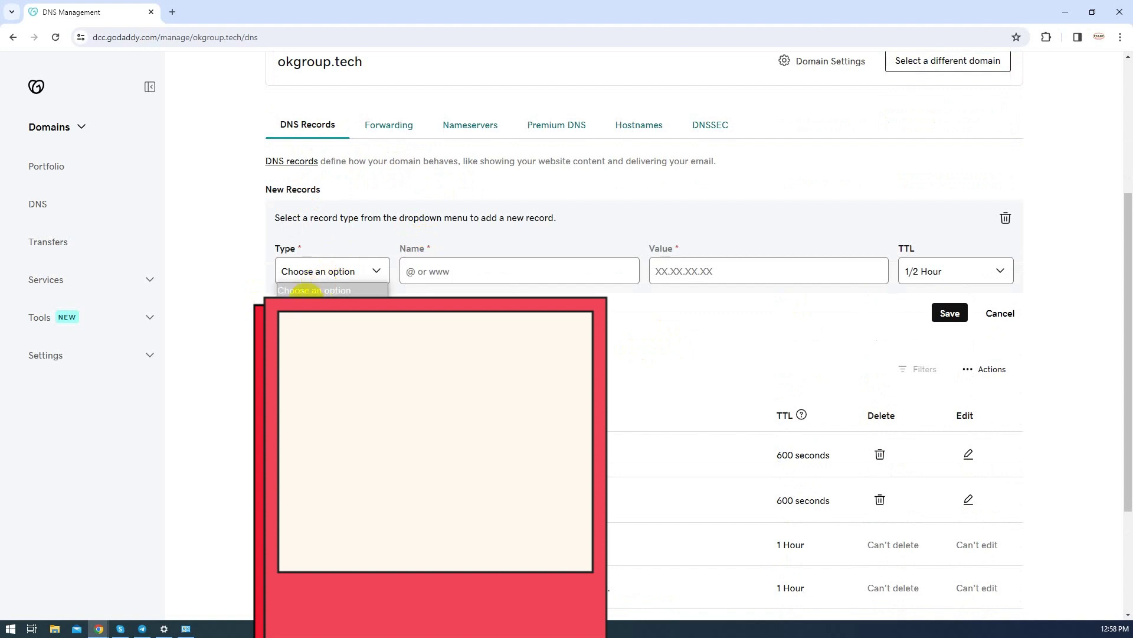
pyautogui.click(302, 304)
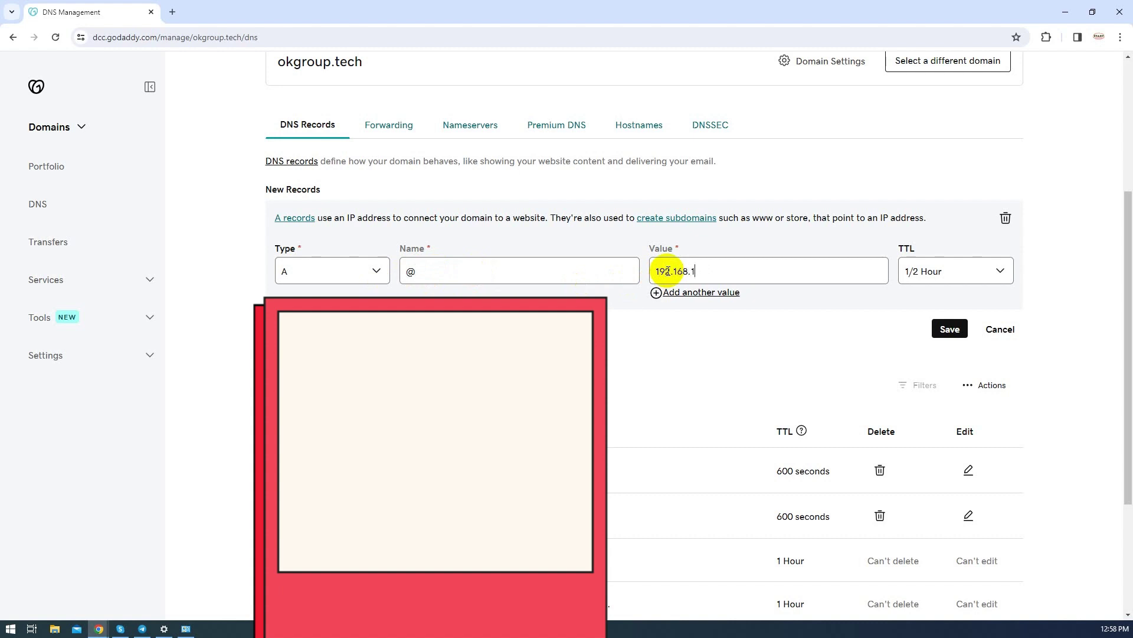
pyautogui.write('0')
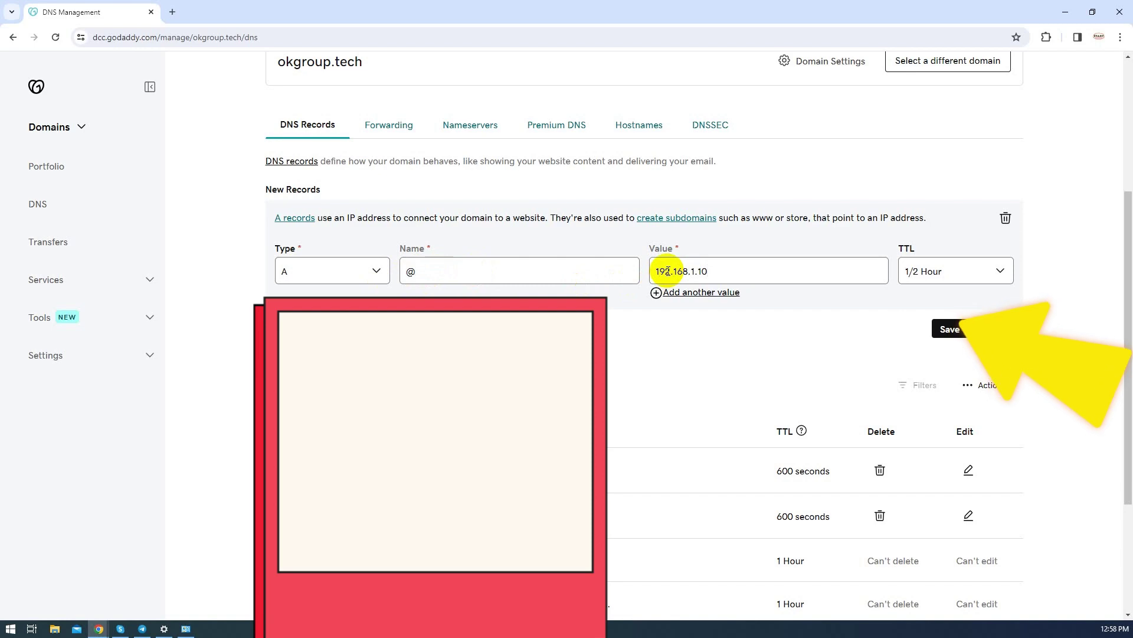
pyautogui.press('Return')
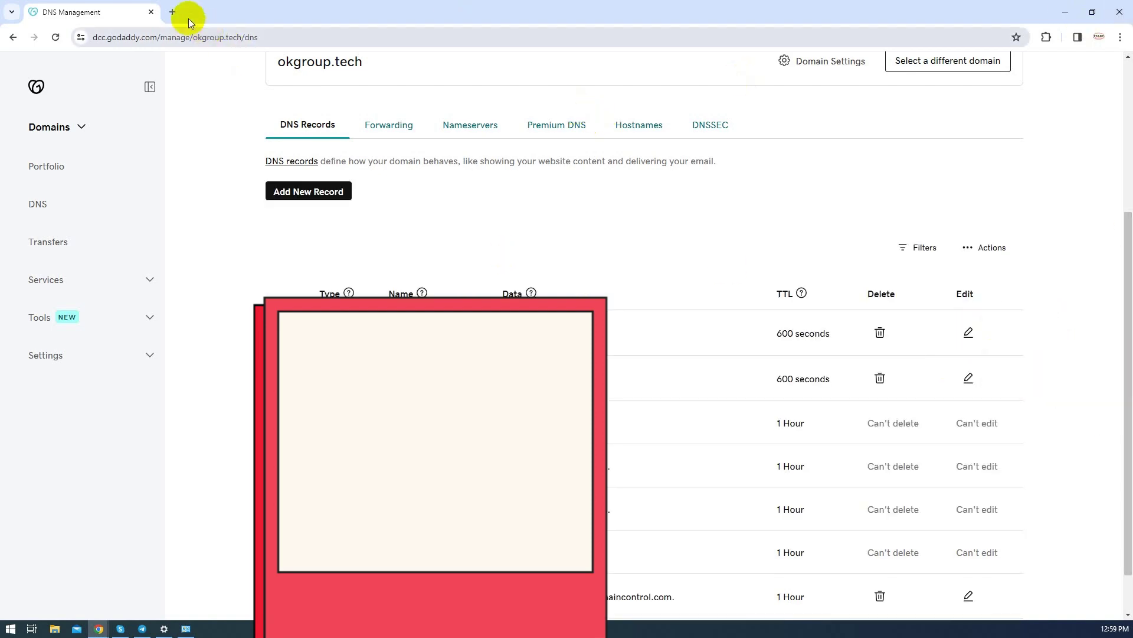
# Load the Google home page in a new browser tab.
pyautogui.click(174, 13)
pyautogui.write('google.com')
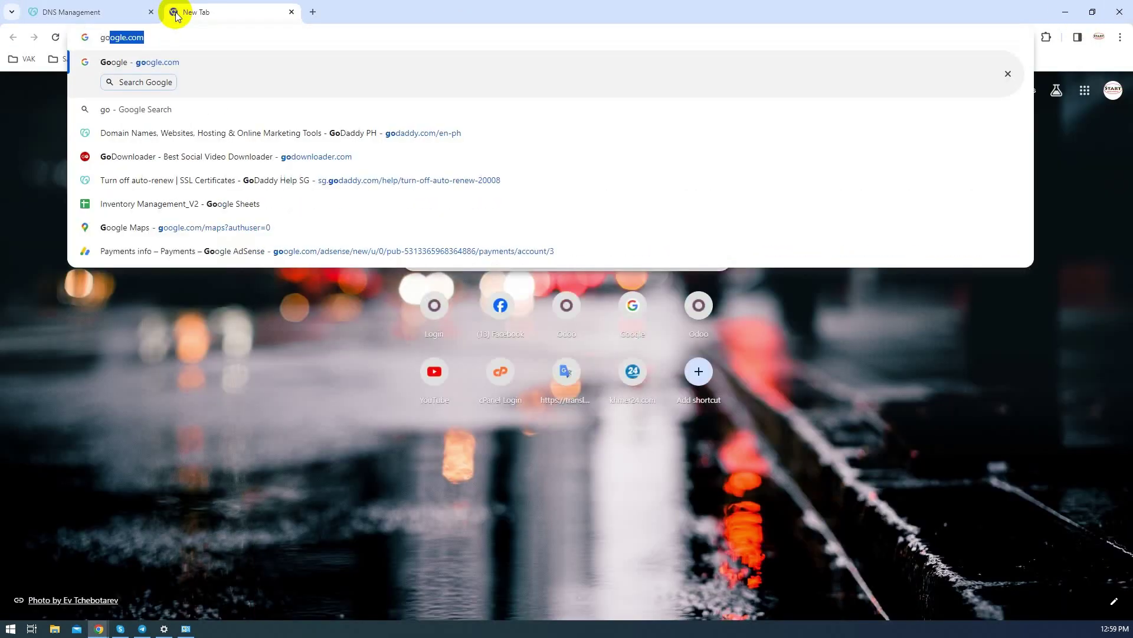
pyautogui.press('Return')
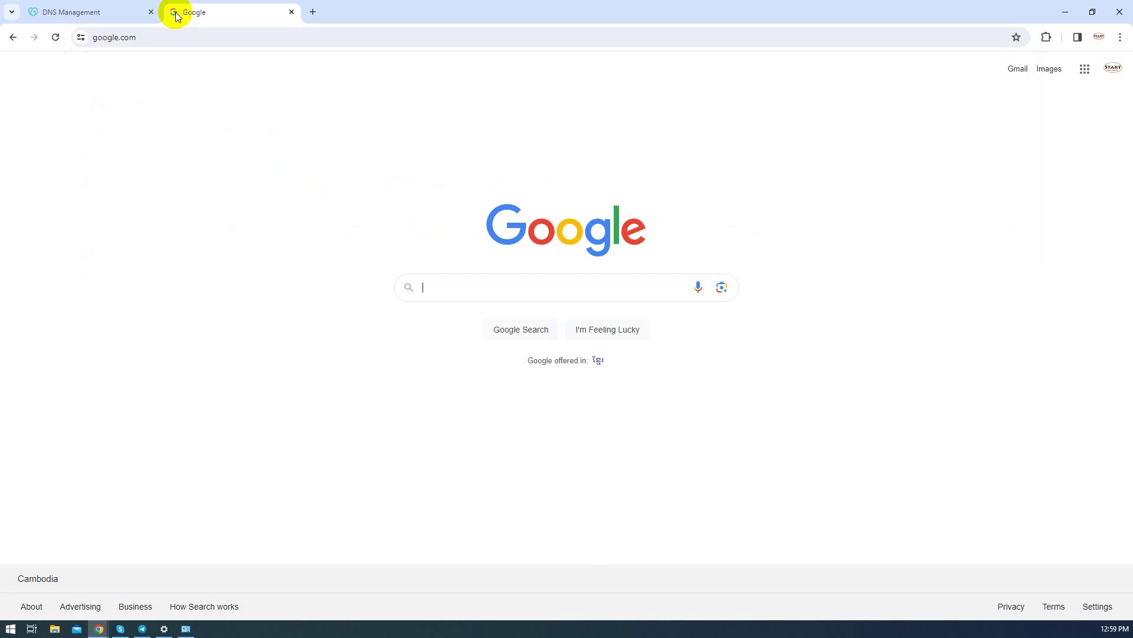
pyautogui.write('wh')
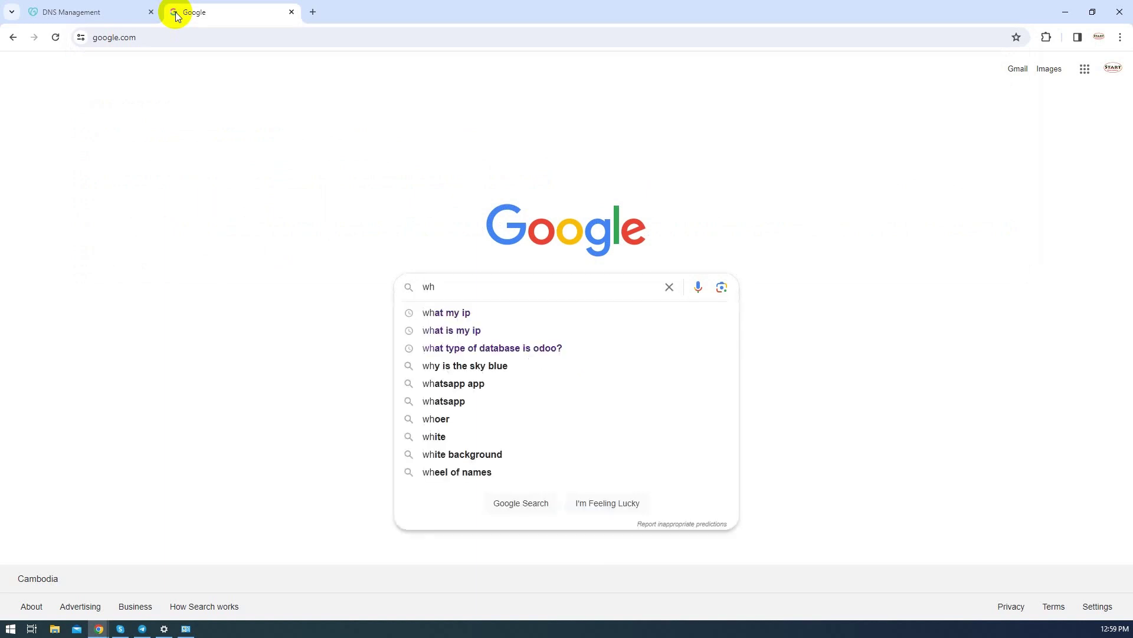
pyautogui.write('at')
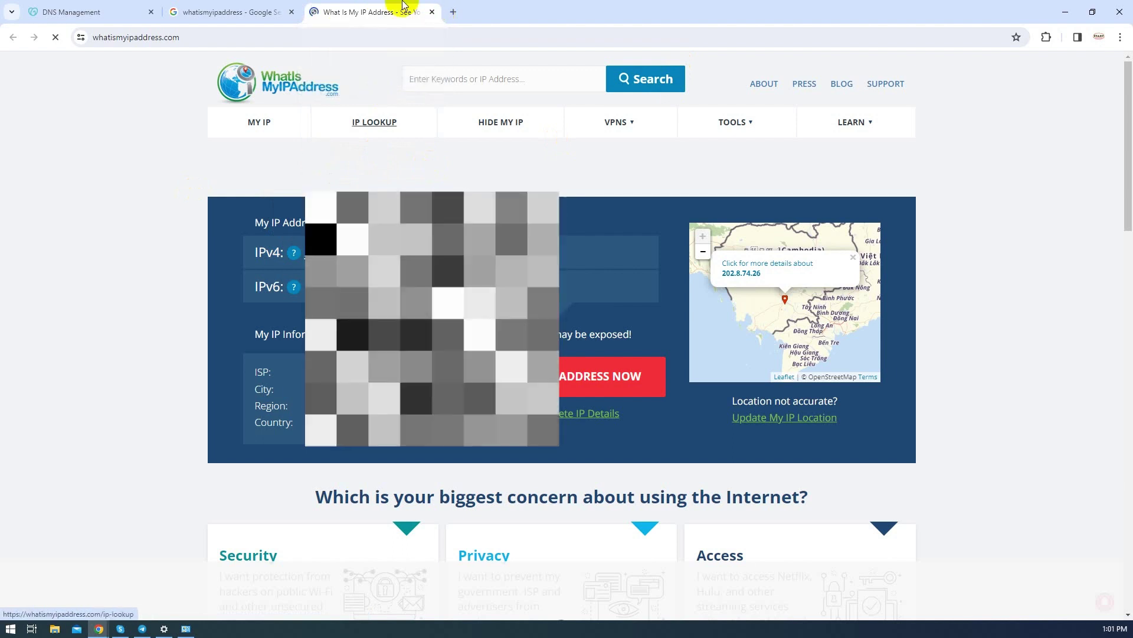
# Back on okgroup.tech DNS, save an @ A record using the pasted public IP.
pyautogui.click(91, 14)
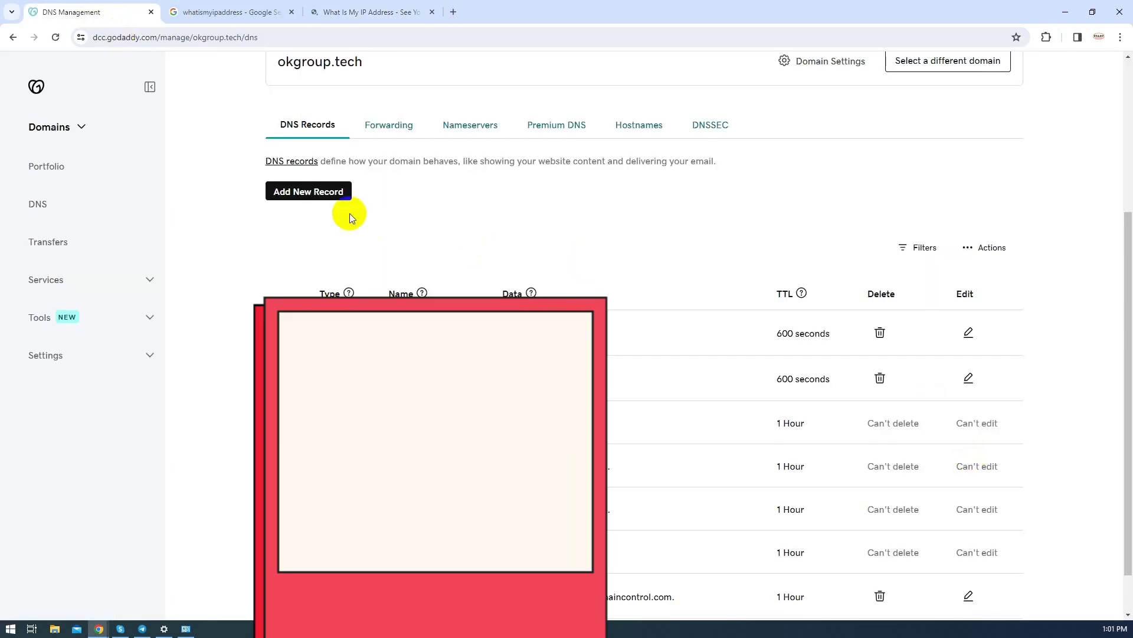
pyautogui.click(310, 192)
pyautogui.click(347, 278)
pyautogui.click(317, 296)
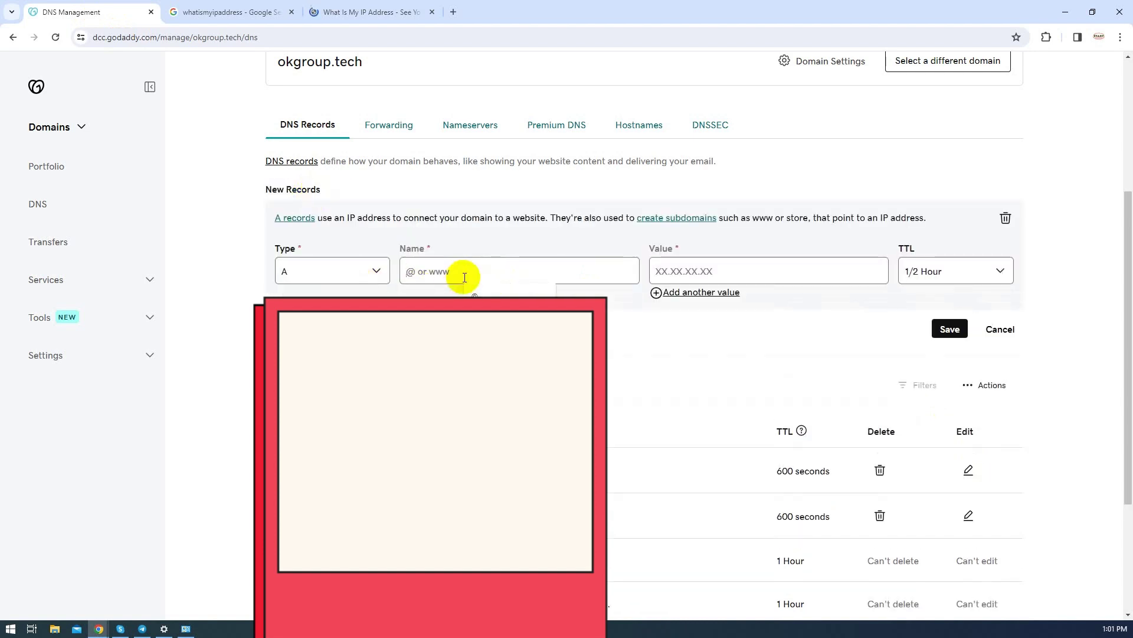
pyautogui.click(467, 282)
pyautogui.write('@')
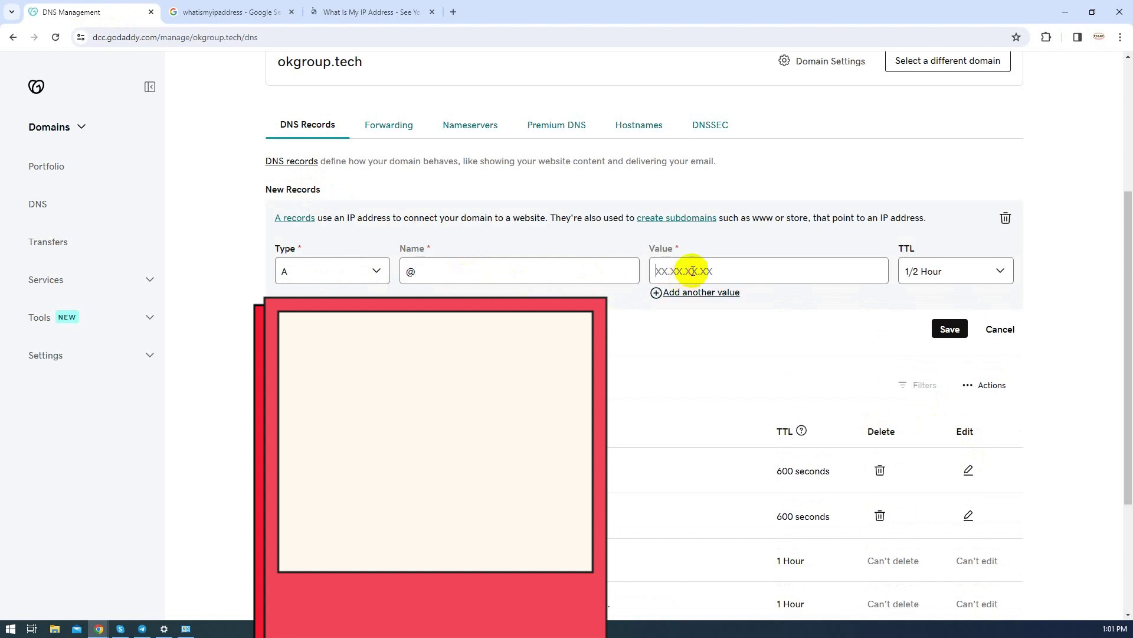
pyautogui.hotkey('ctrl', 'v')
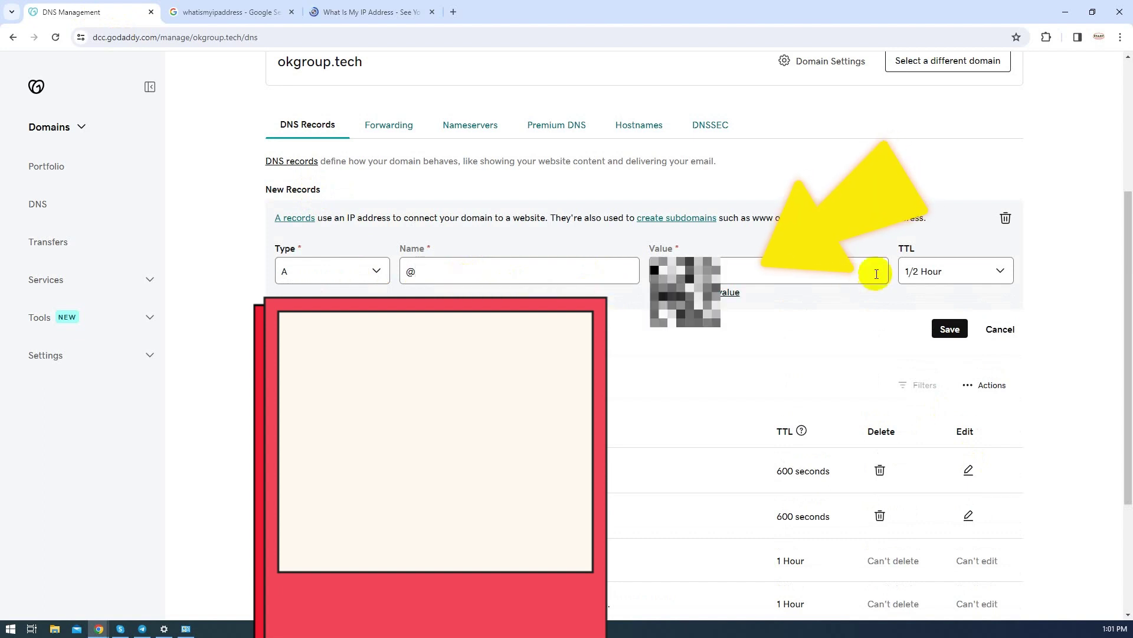
pyautogui.click(954, 328)
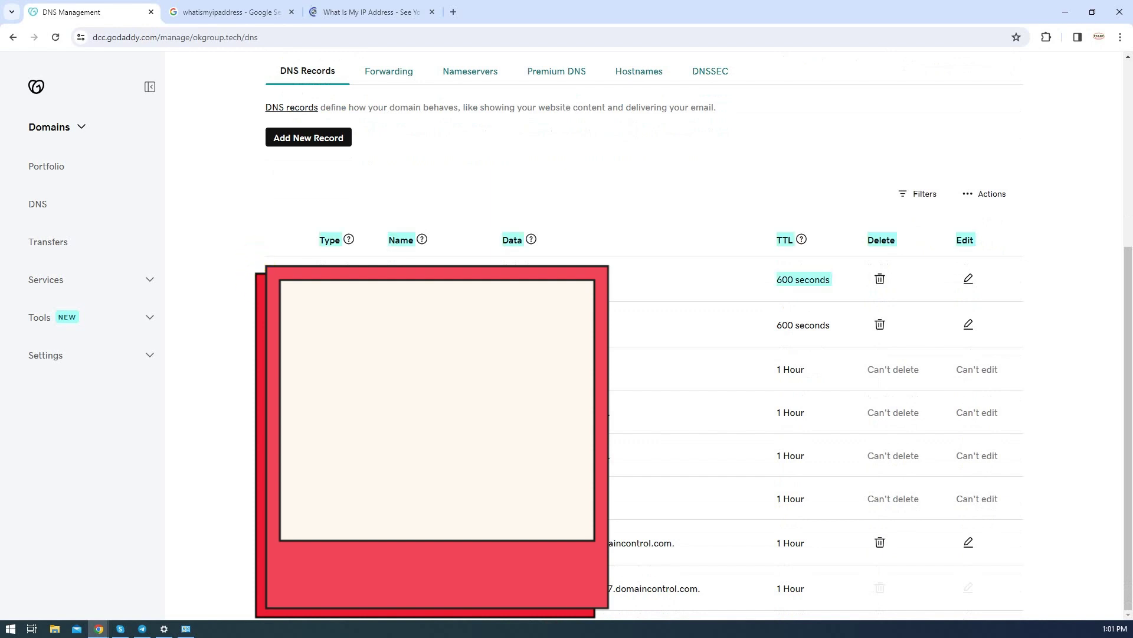
pyautogui.click(1098, 297)
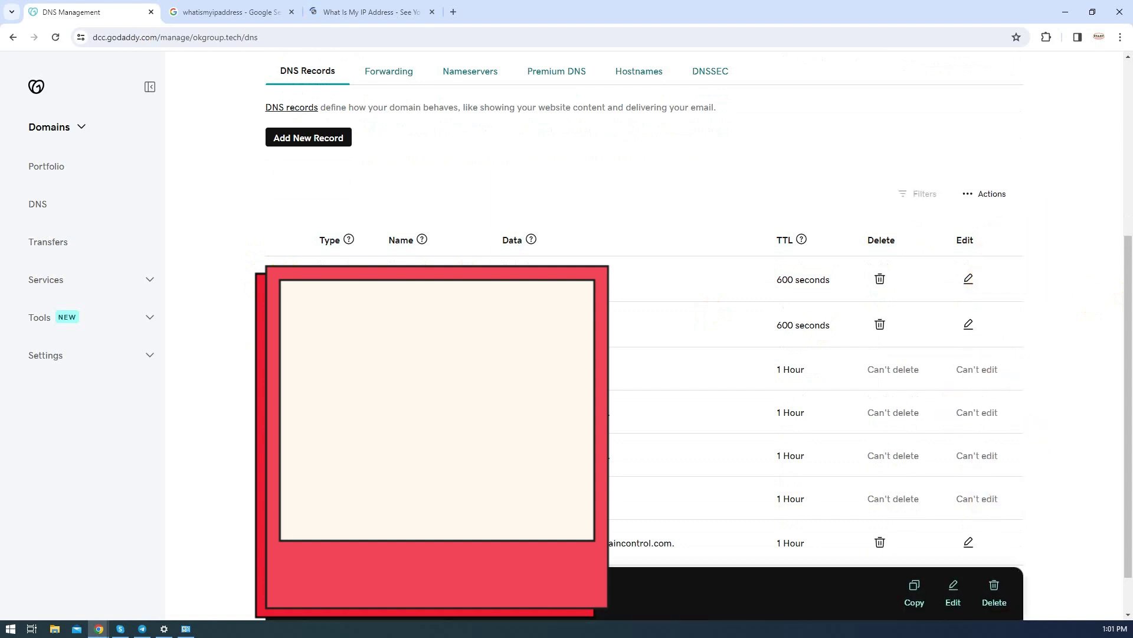
pyautogui.click(280, 268)
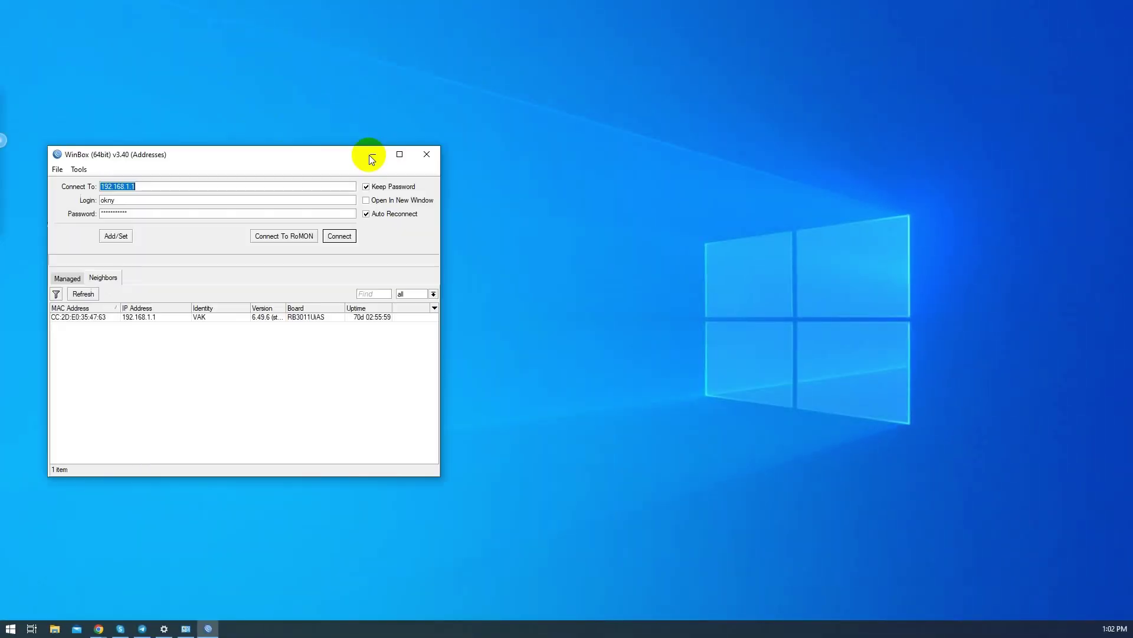
# Connect WinBox to router 192.168.1.1 and display the IP > Firewall NAT rules.
pyautogui.moveTo(370, 152); pyautogui.dragTo(448, 119)
pyautogui.click(512, 198)
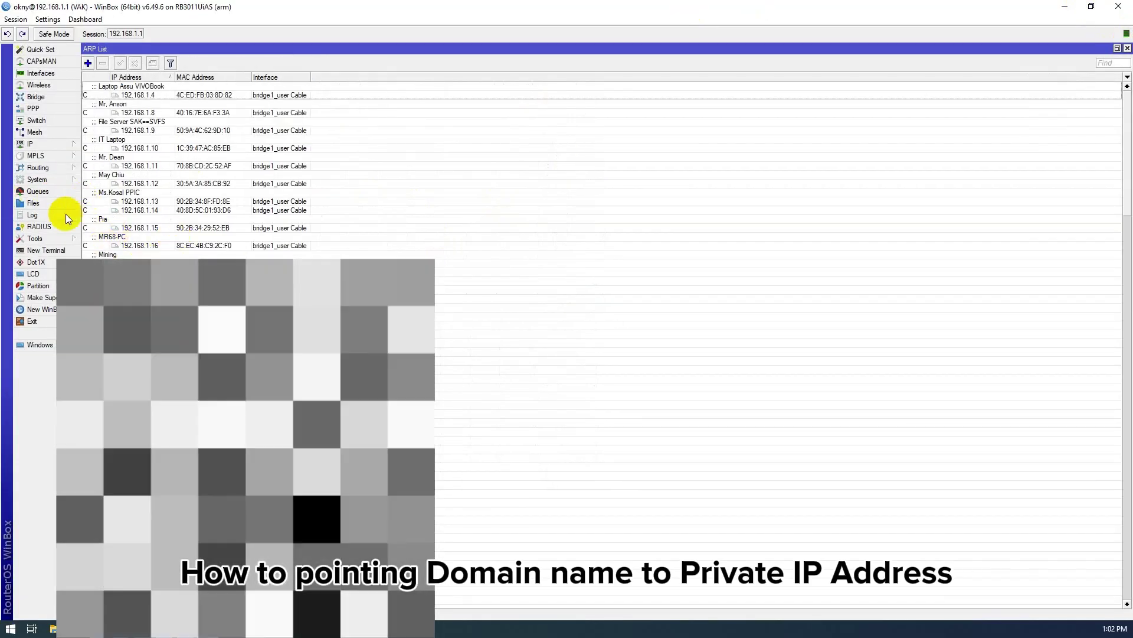
pyautogui.click(35, 143)
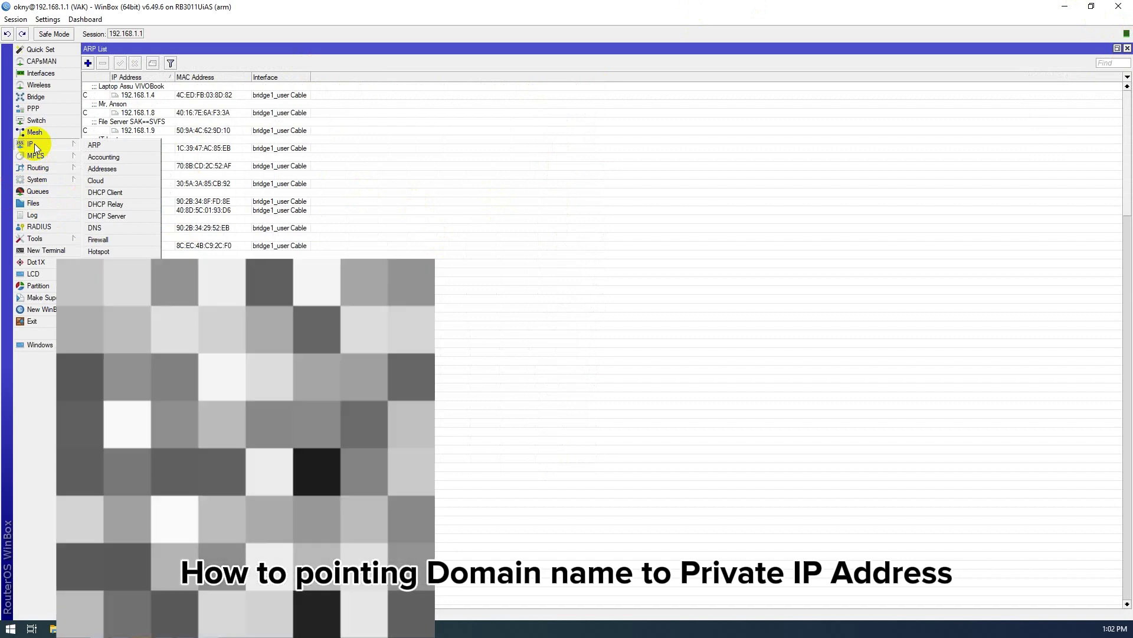
pyautogui.click(92, 239)
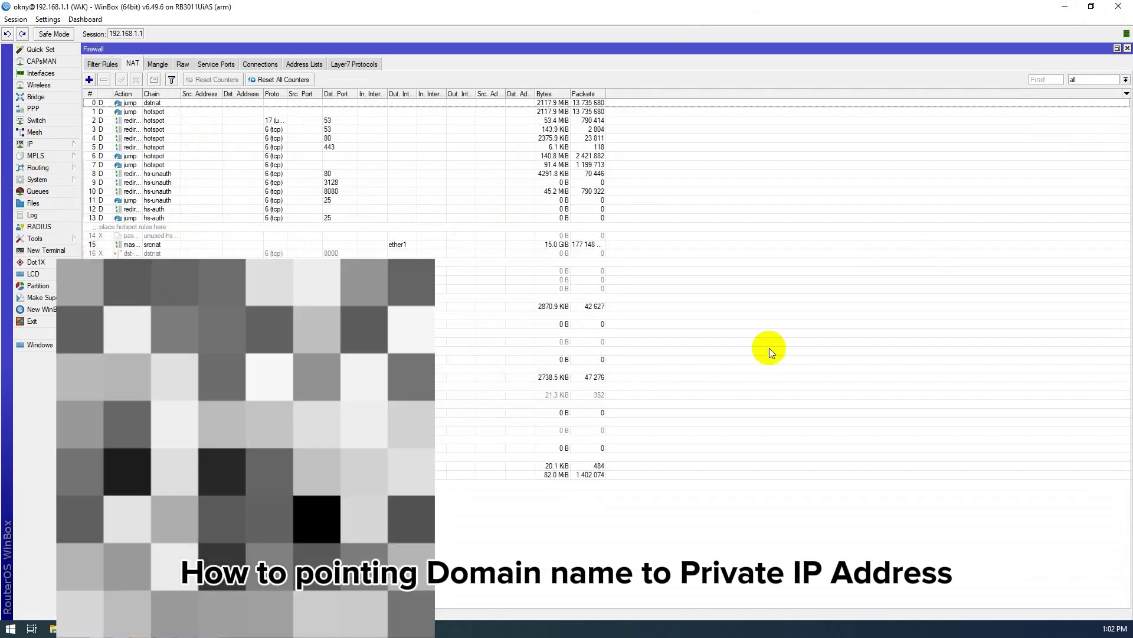
pyautogui.click(107, 65)
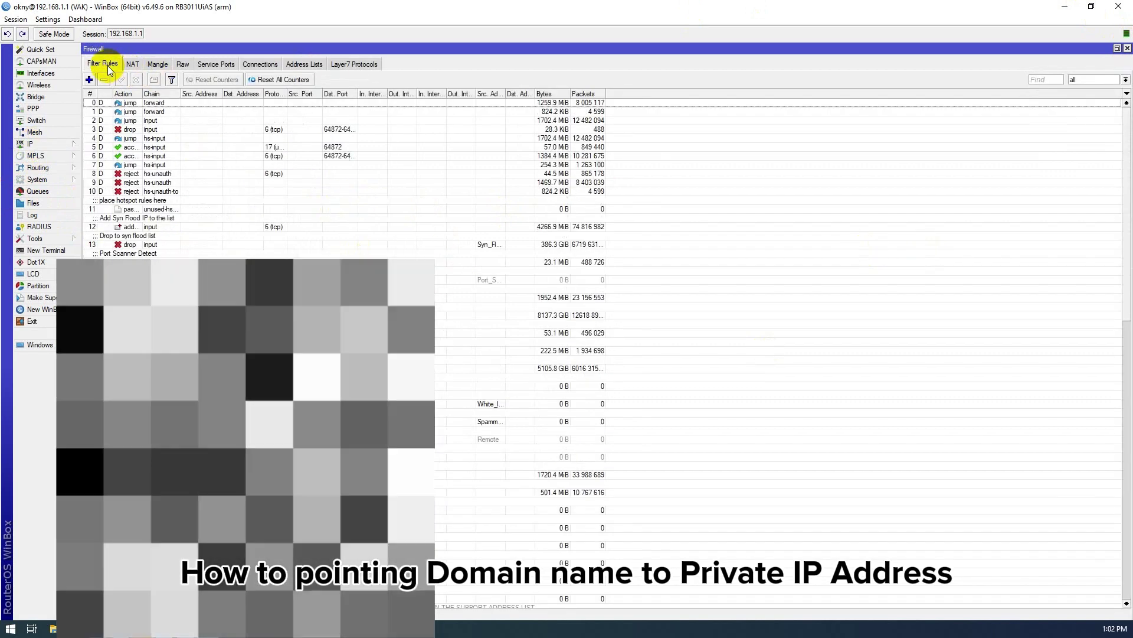
pyautogui.click(131, 65)
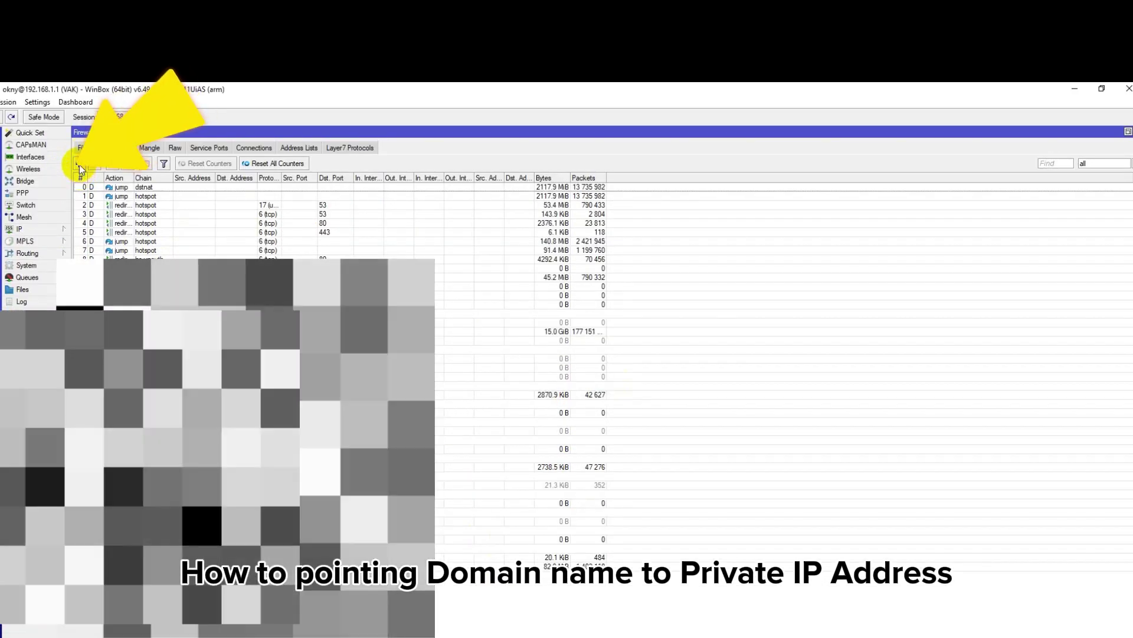
# Start a new NAT rule matching tcp to the public destination address on port 8069.
pyautogui.click(79, 164)
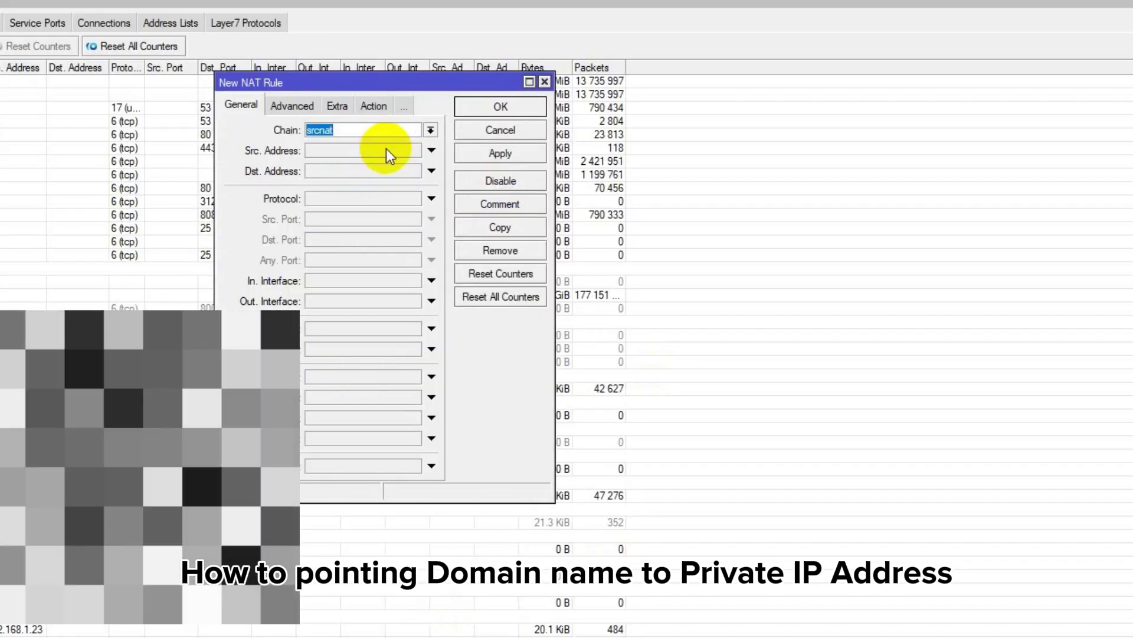
pyautogui.click(359, 170)
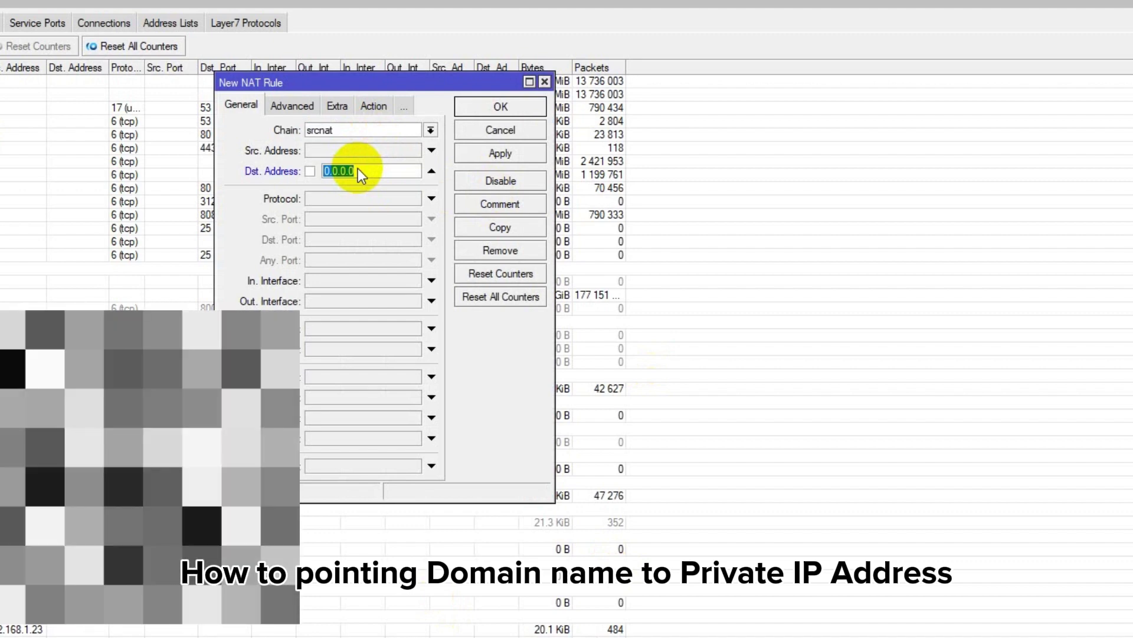
pyautogui.write('192.168.1.26')
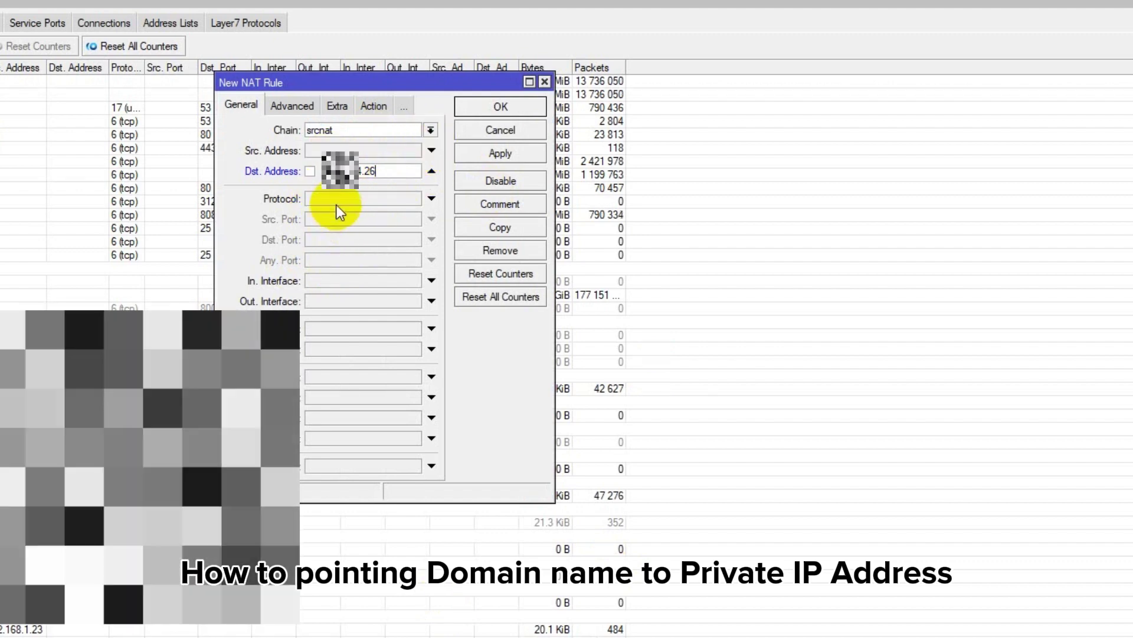
pyautogui.click(337, 200)
pyautogui.click(347, 240)
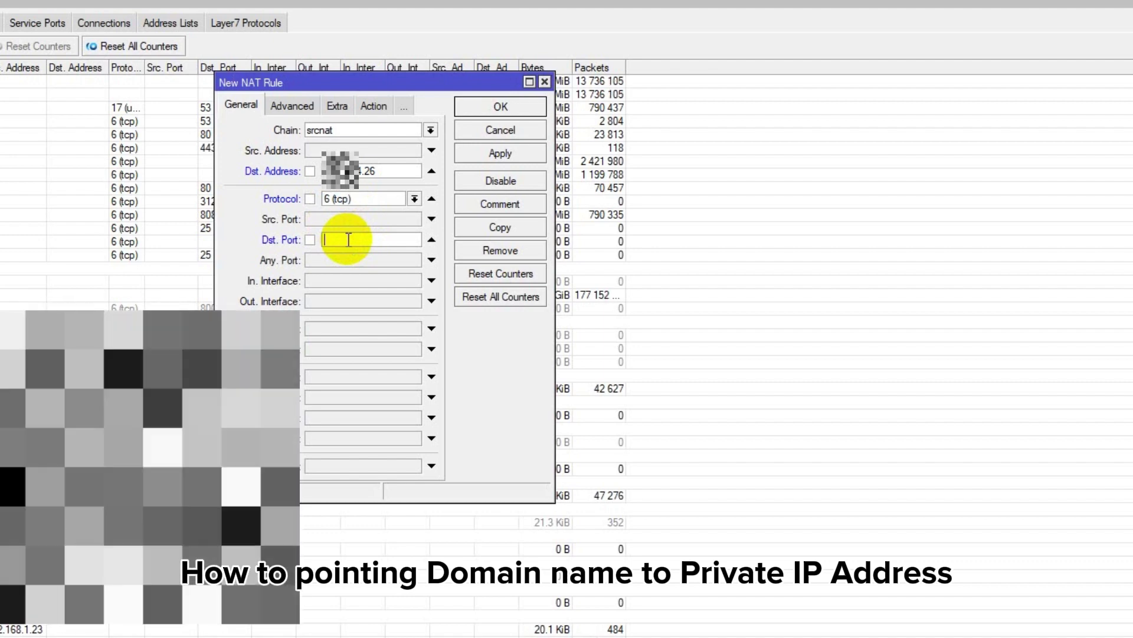
pyautogui.write('8069')
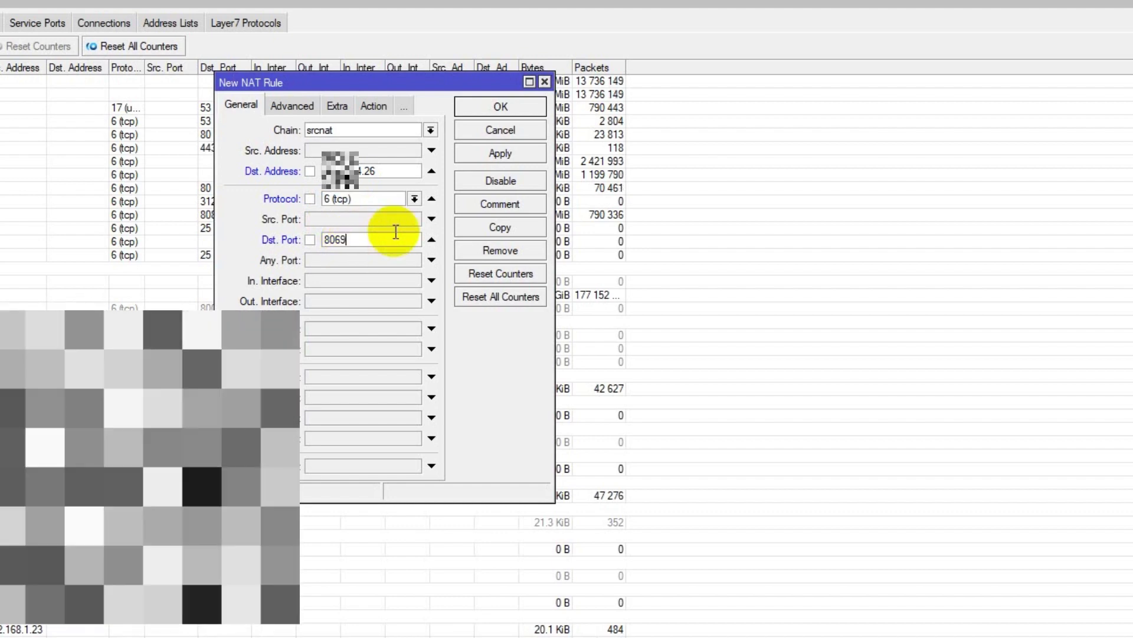
# Set the NAT rule's action to dst-nat forwarding to 192.168.1.10, then move to To Ports.
pyautogui.click(340, 105)
pyautogui.click(337, 109)
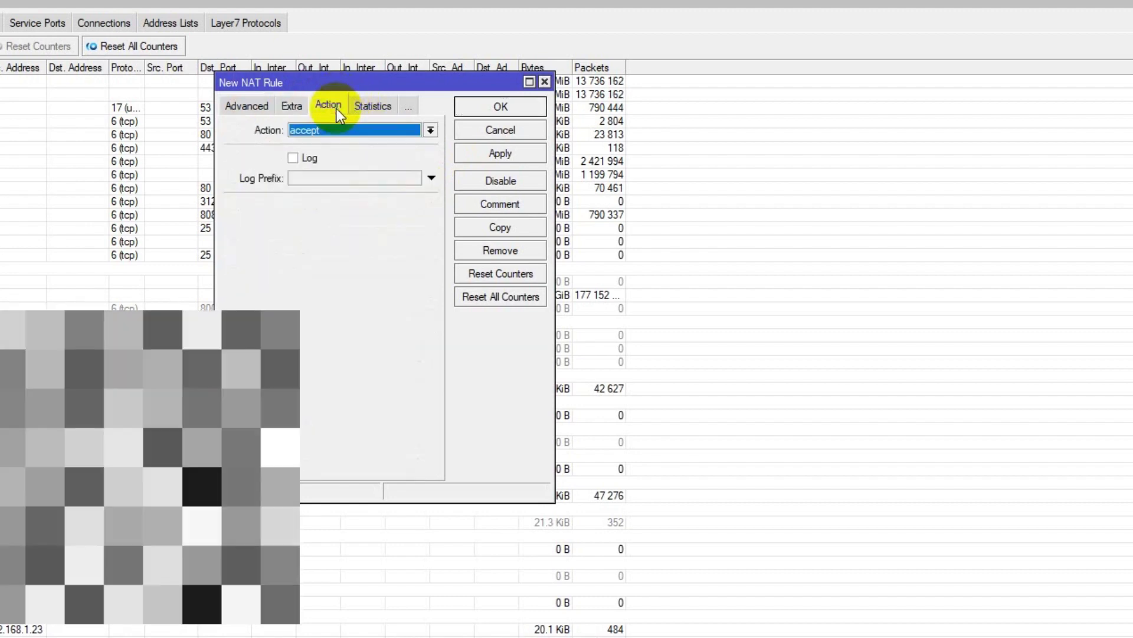
pyautogui.click(375, 134)
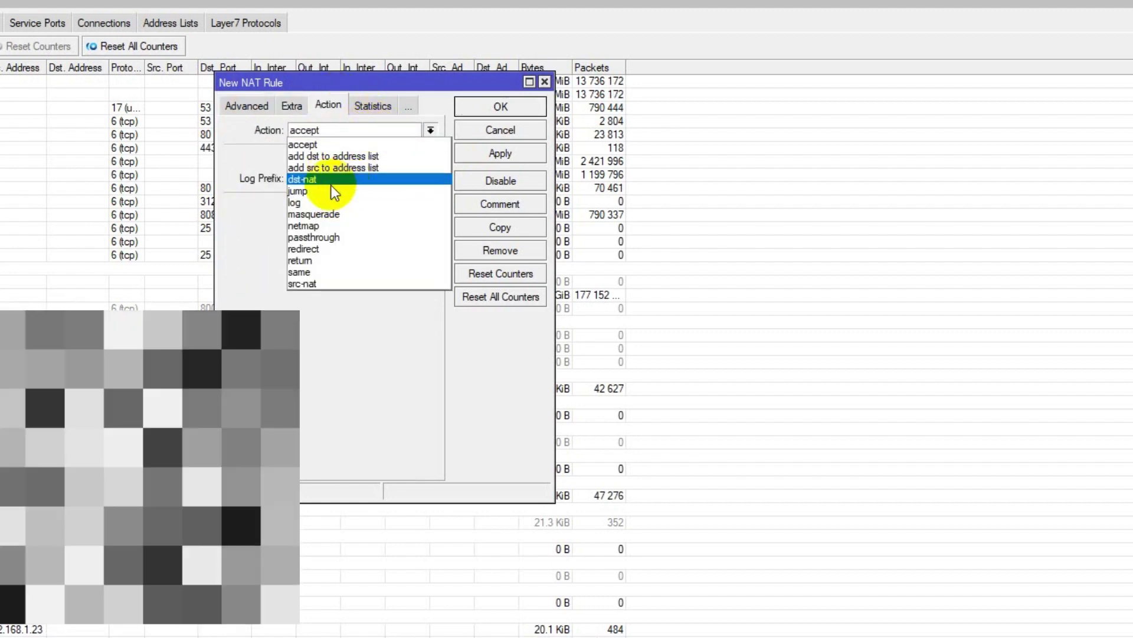
pyautogui.click(333, 181)
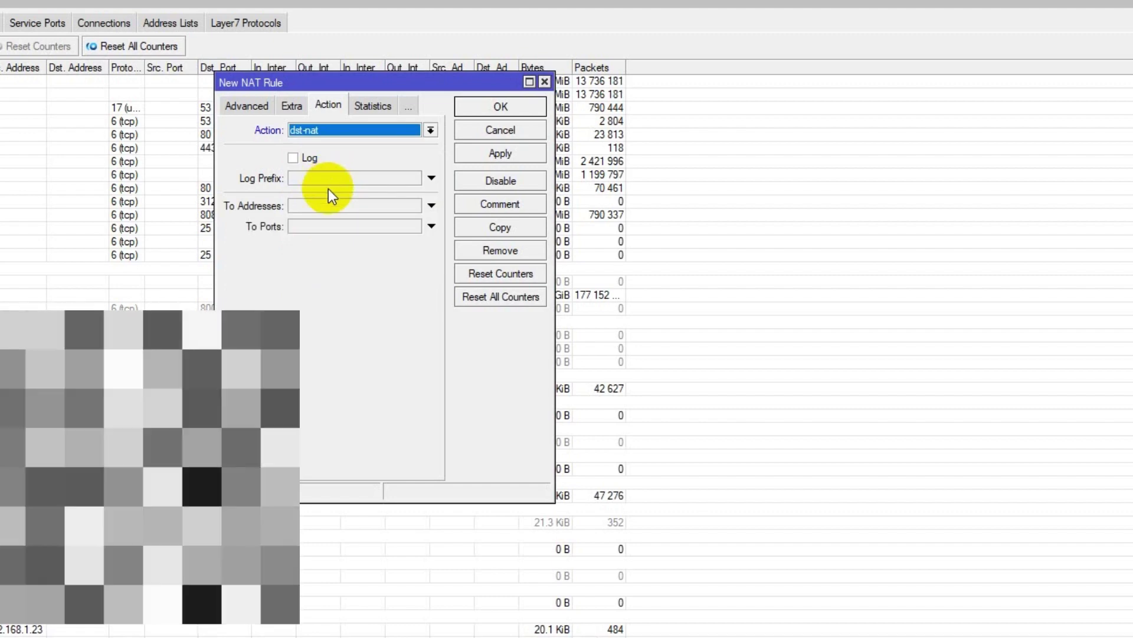
pyautogui.click(329, 209)
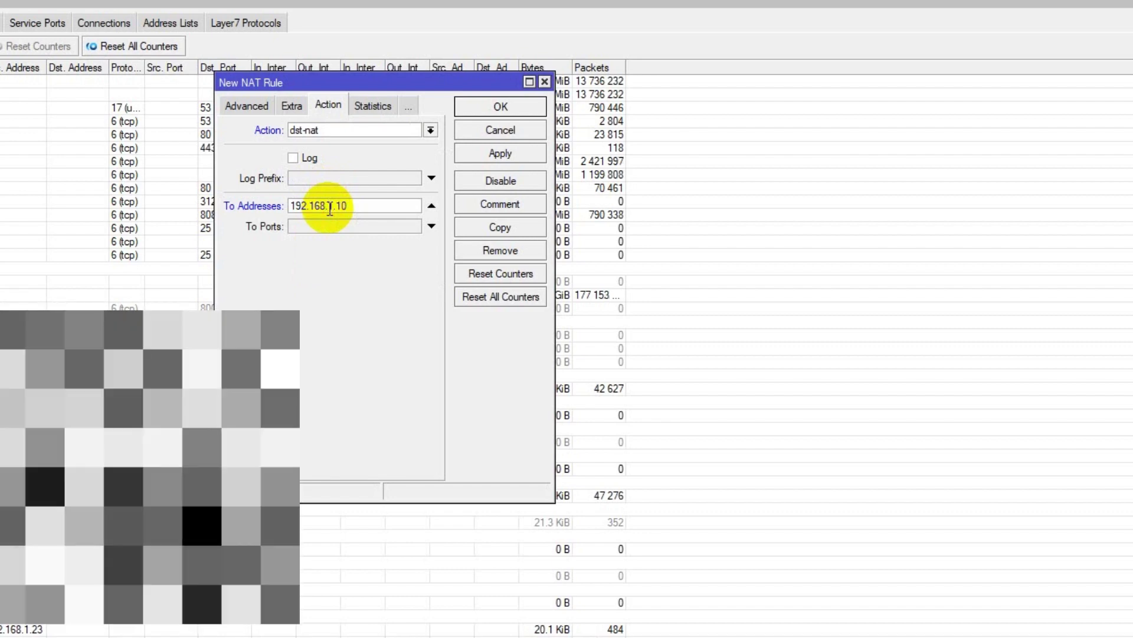
pyautogui.click(350, 228)
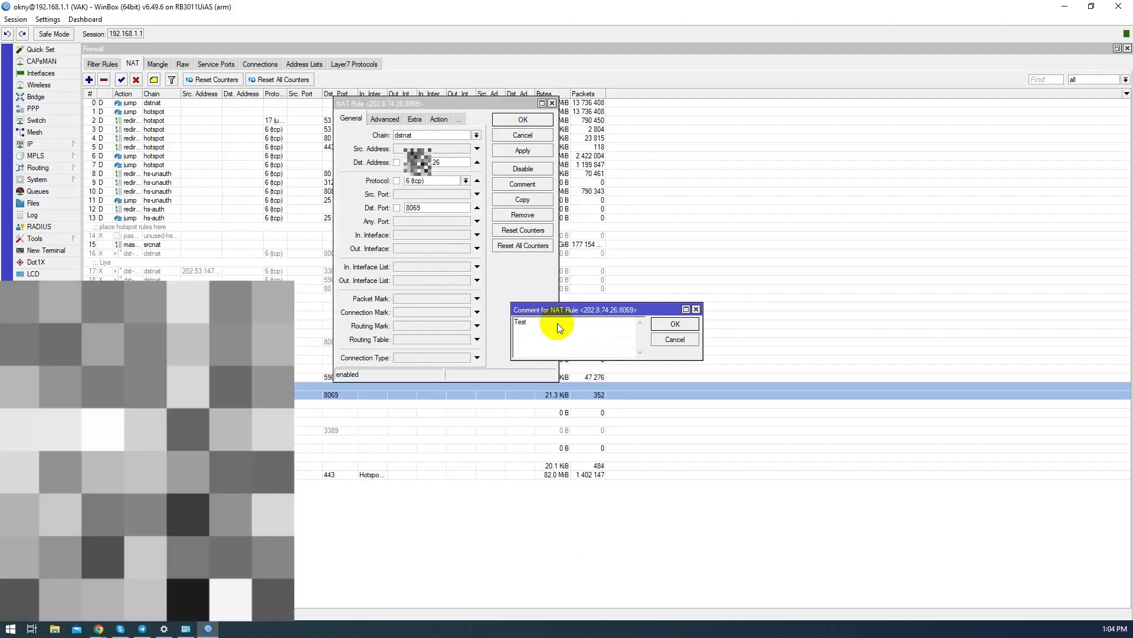
# Save the NAT rule with comment 'Test', then select the address in Chrome.
pyautogui.click(686, 326)
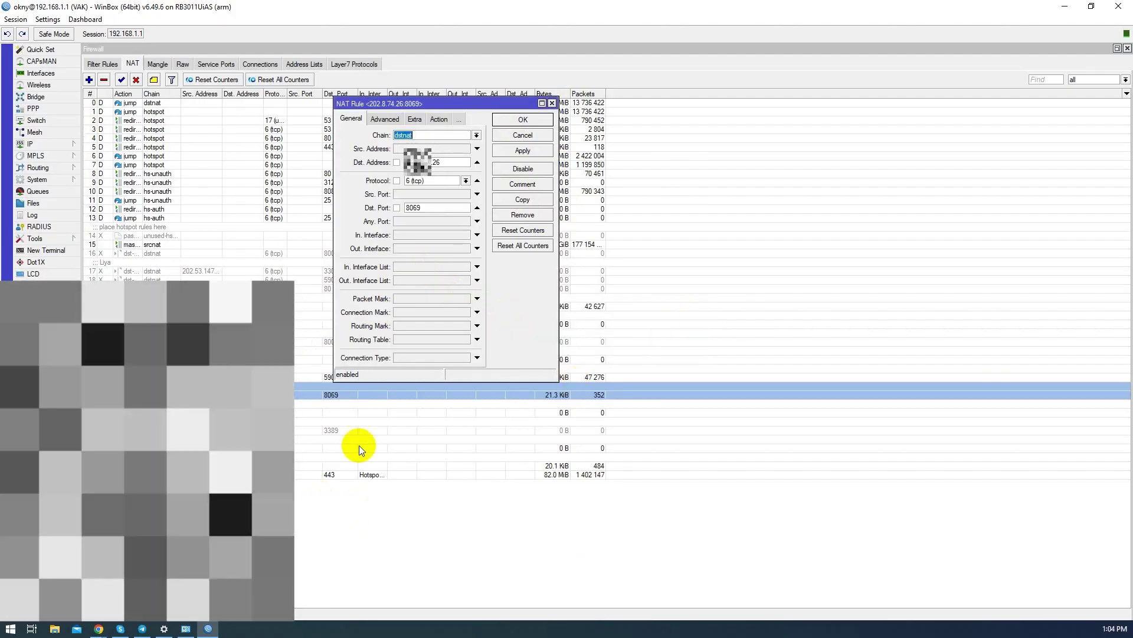
pyautogui.click(522, 120)
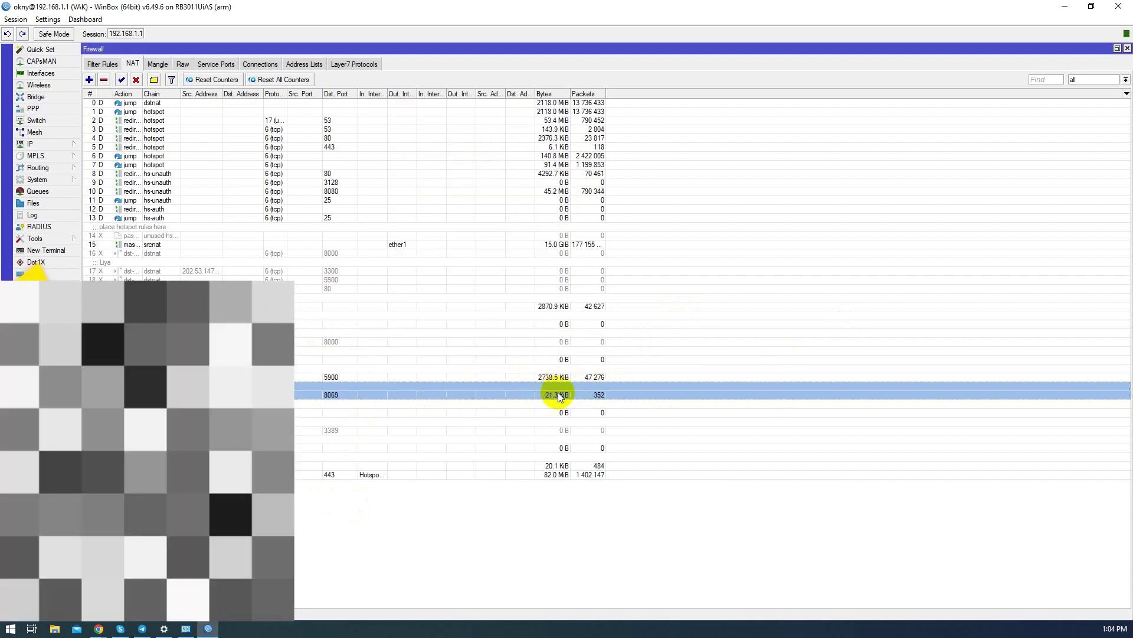
pyautogui.click(99, 629)
pyautogui.click(705, 200)
pyautogui.write('localhost:8069/web/login')
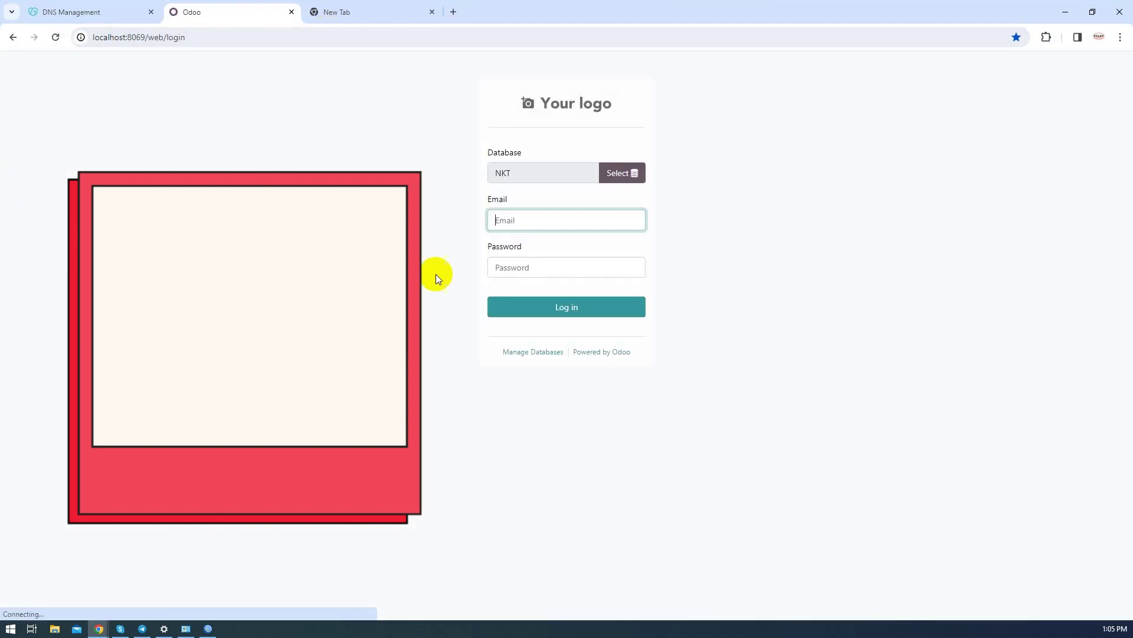
# Focus the Email field on the Odoo login page at localhost:8069.
pyautogui.click(541, 218)
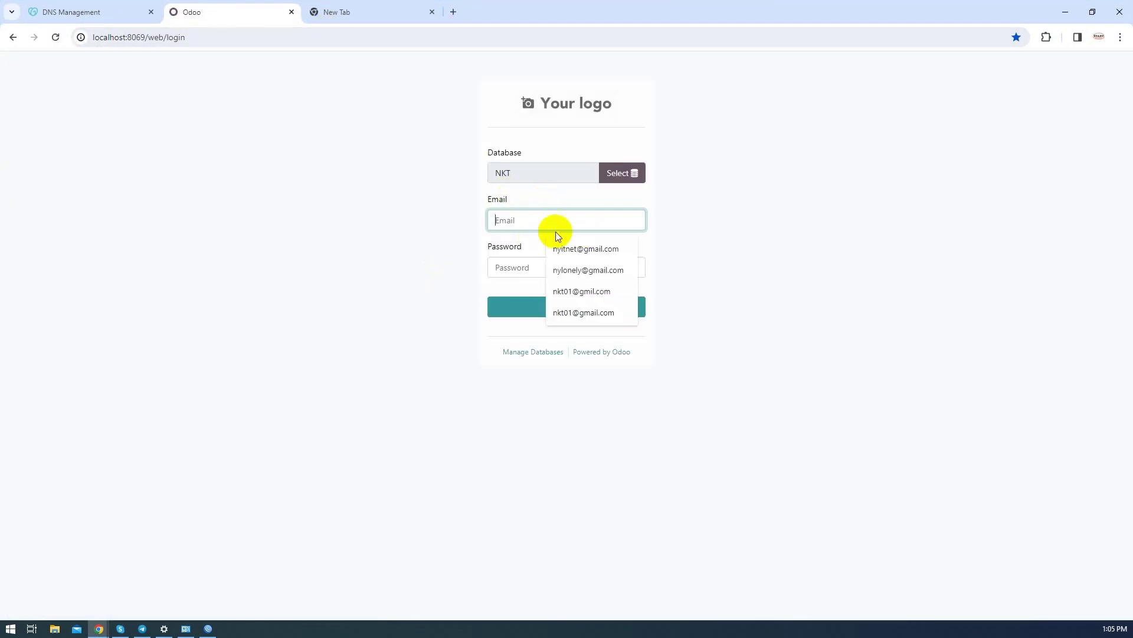
pyautogui.click(679, 210)
pyautogui.click(544, 220)
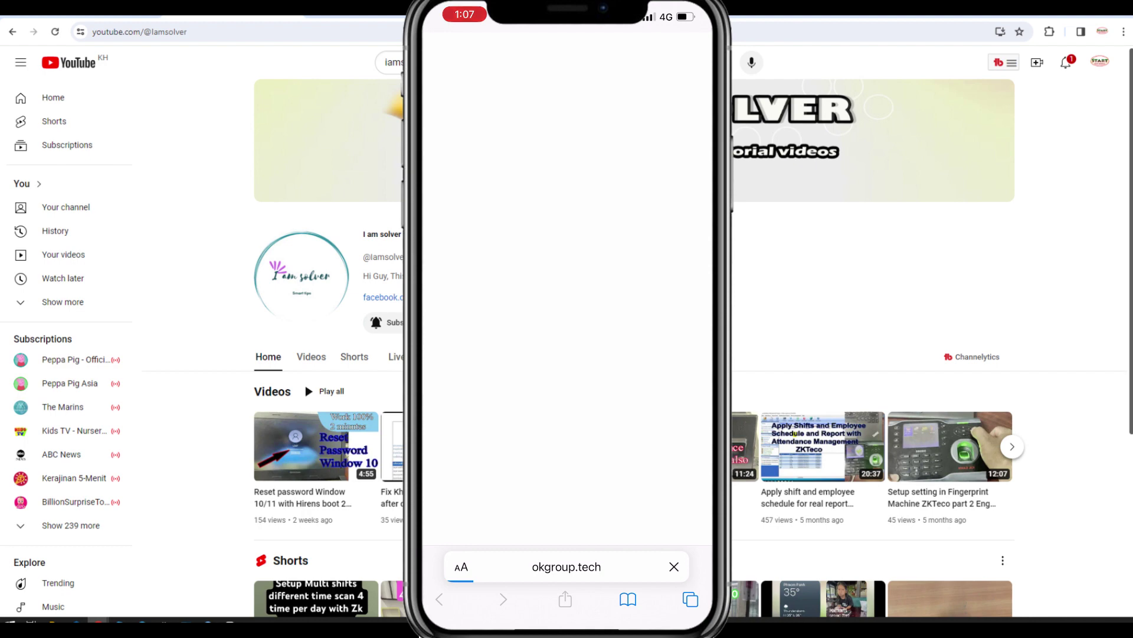
# Correct the phone Safari address to okgroup.tech:8069 and load Odoo.
pyautogui.click(566, 566)
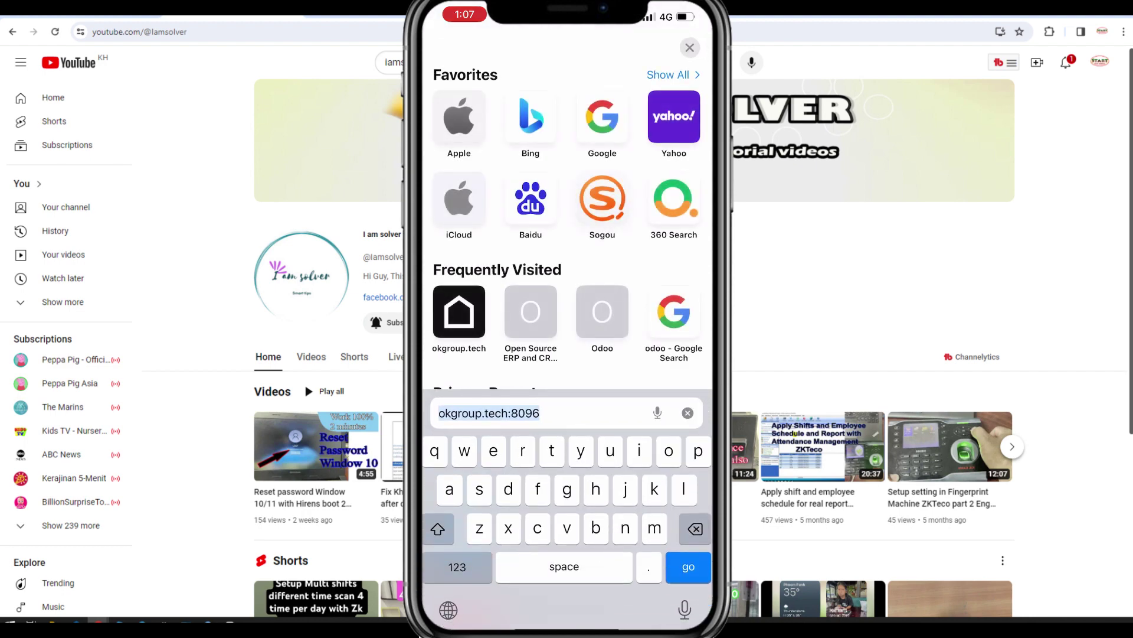
pyautogui.click(489, 413)
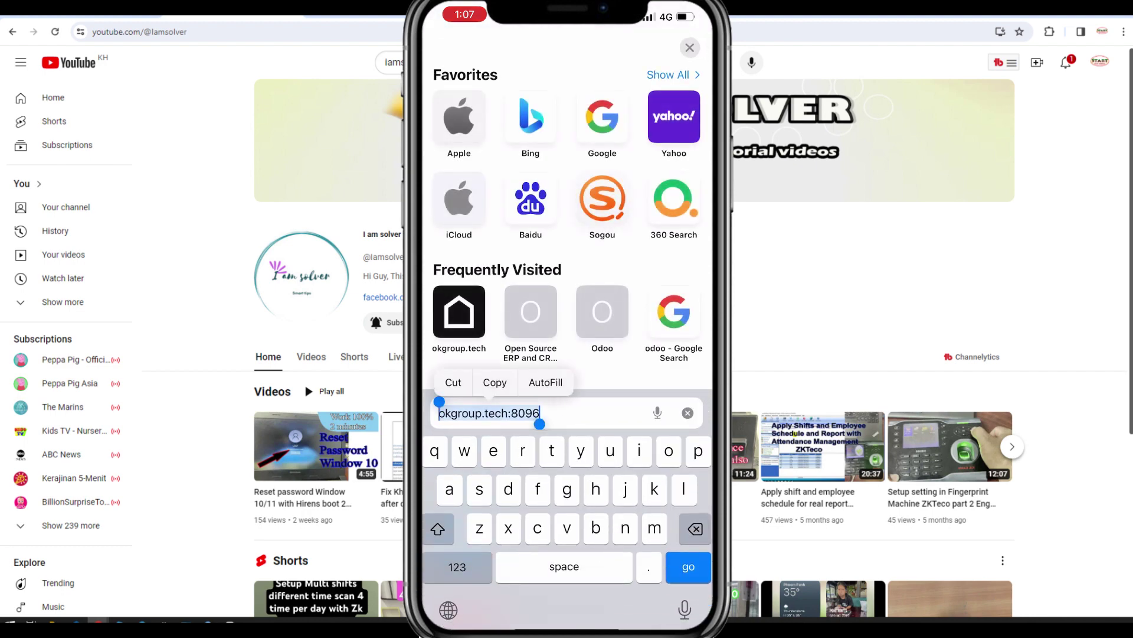
pyautogui.click(539, 412)
pyautogui.press('BackSpace')
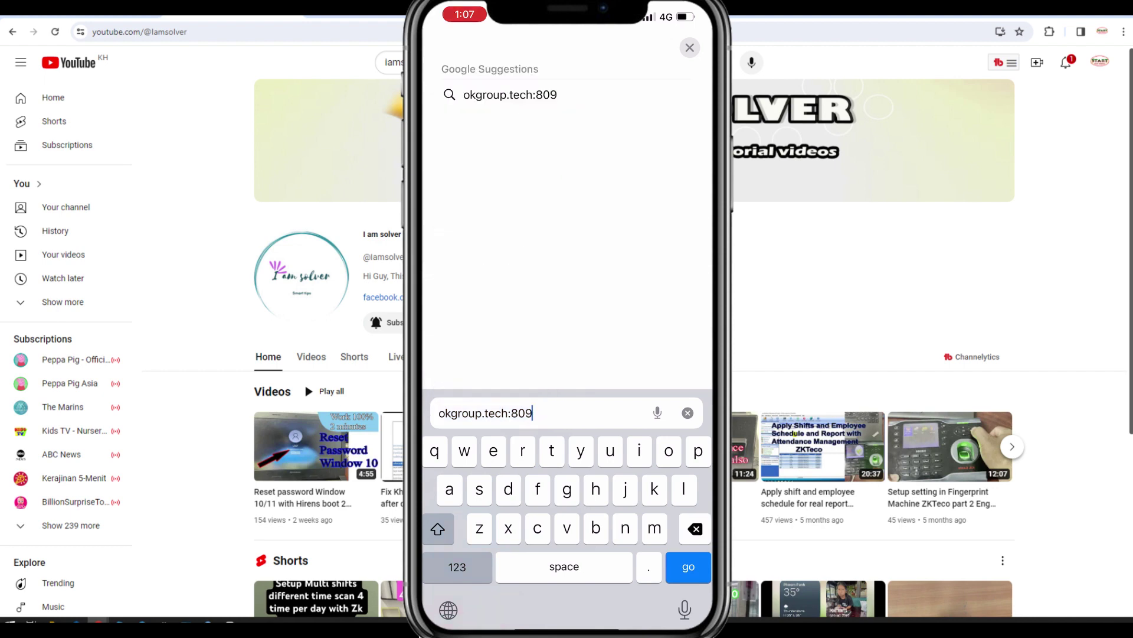
pyautogui.press('BackSpace')
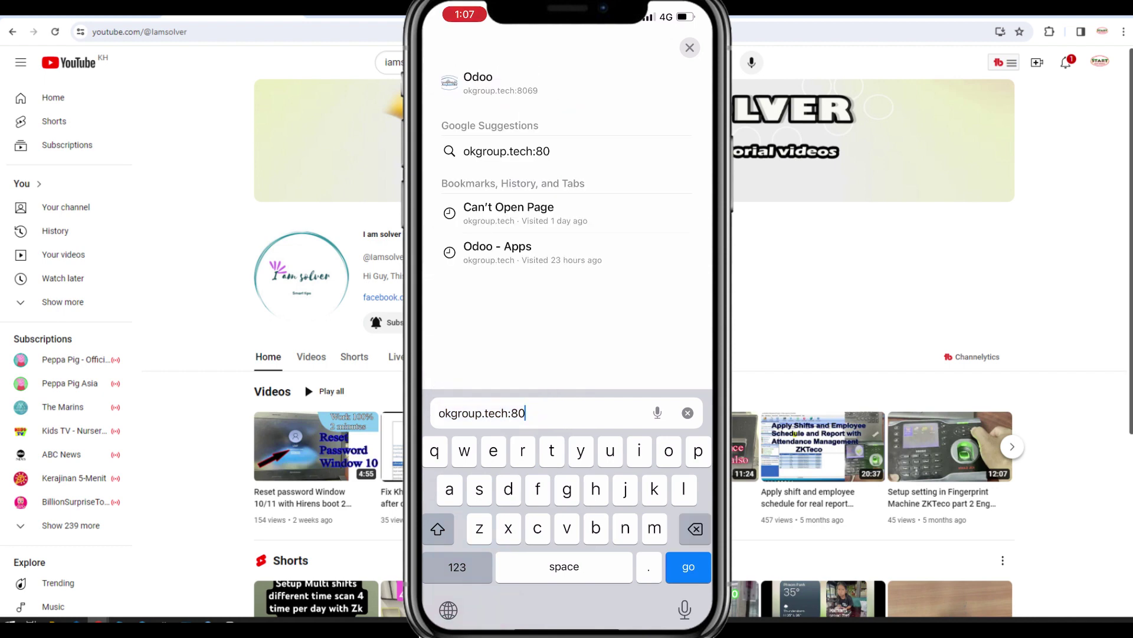
pyautogui.click(457, 566)
pyautogui.write('9')
pyautogui.press('BackSpace')
pyautogui.write('69')
pyautogui.click(688, 567)
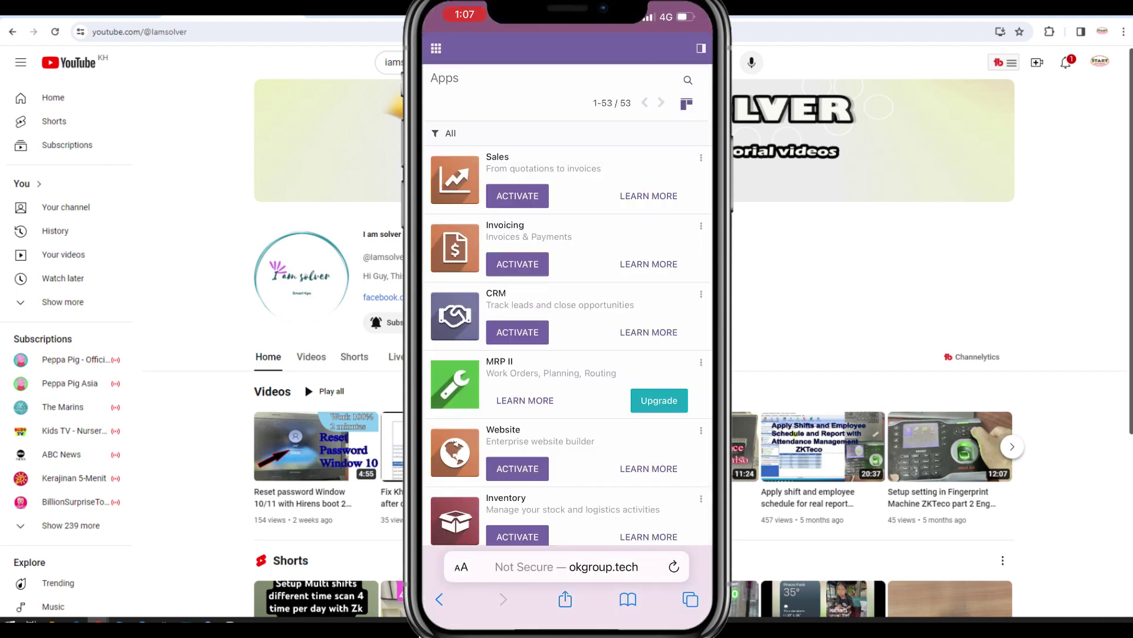
# Log the Administrator out of Odoo via Settings, then edit the address again.
pyautogui.click(435, 48)
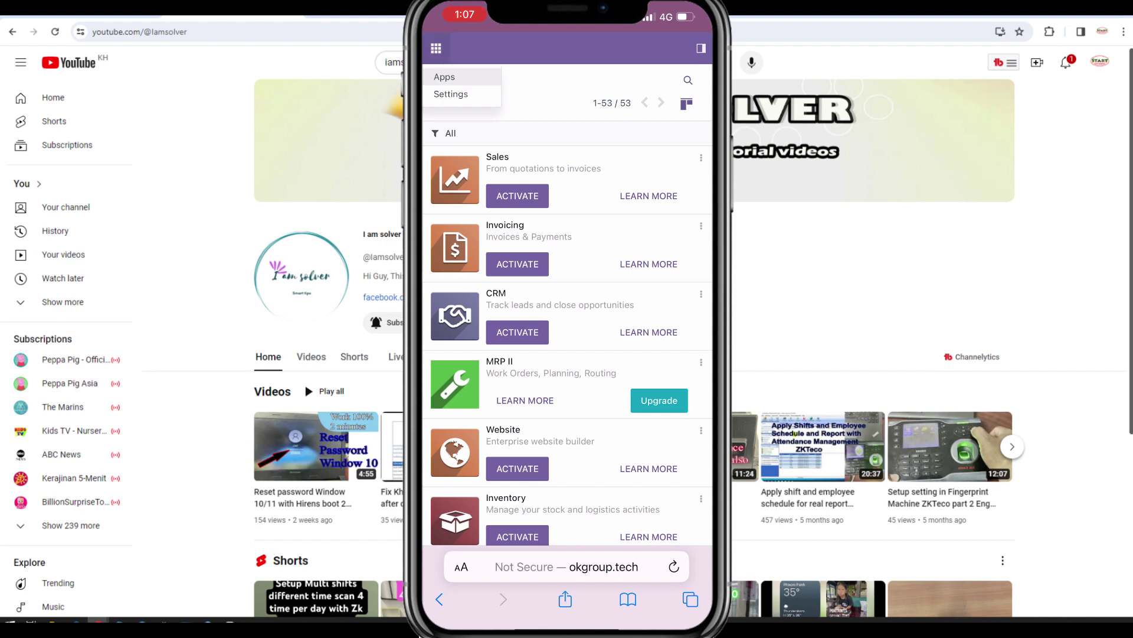
pyautogui.click(451, 93)
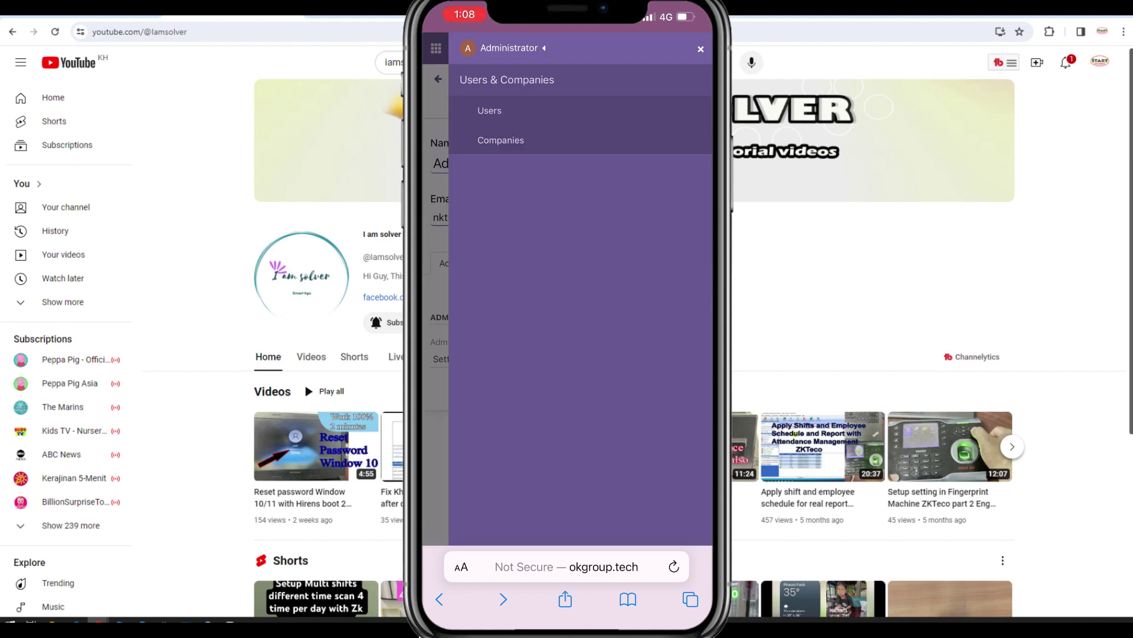
pyautogui.click(509, 48)
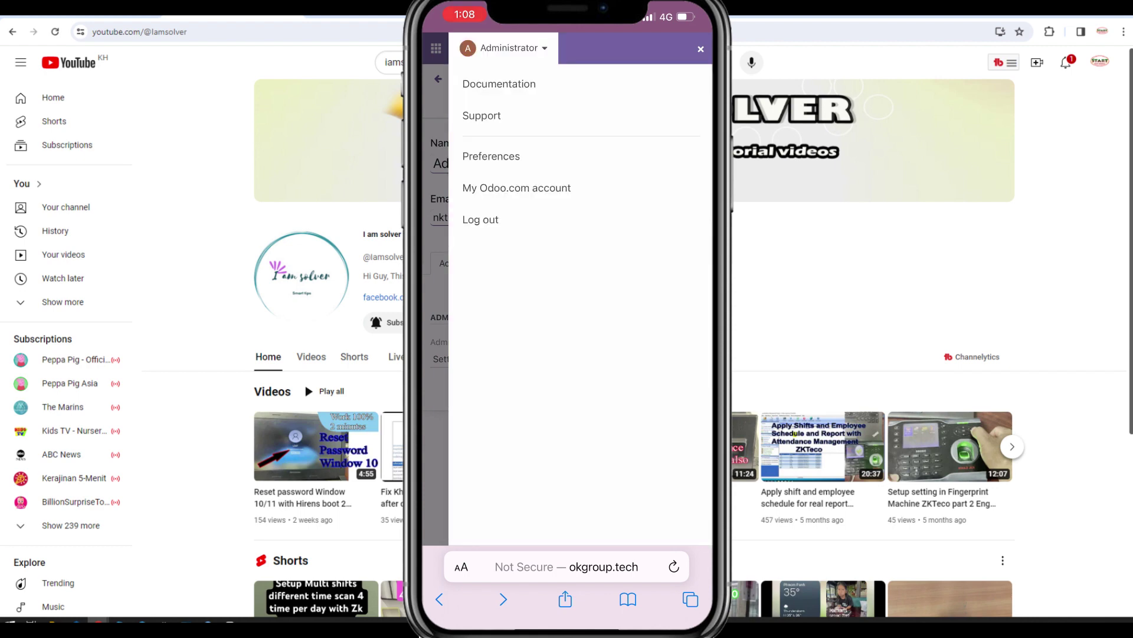
pyautogui.click(480, 220)
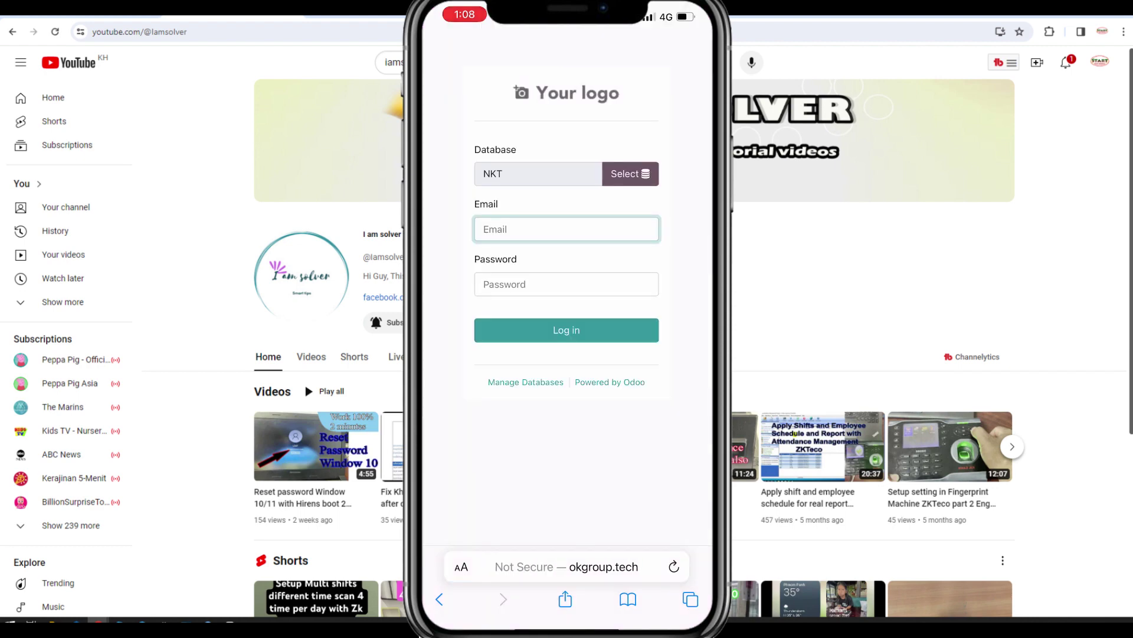
pyautogui.click(567, 566)
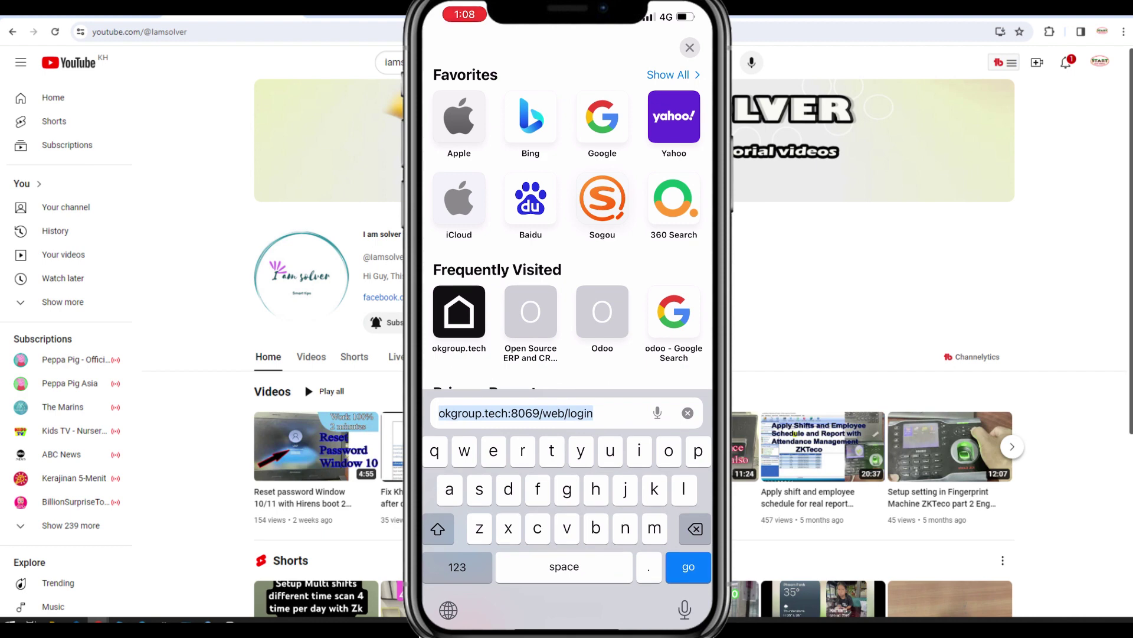